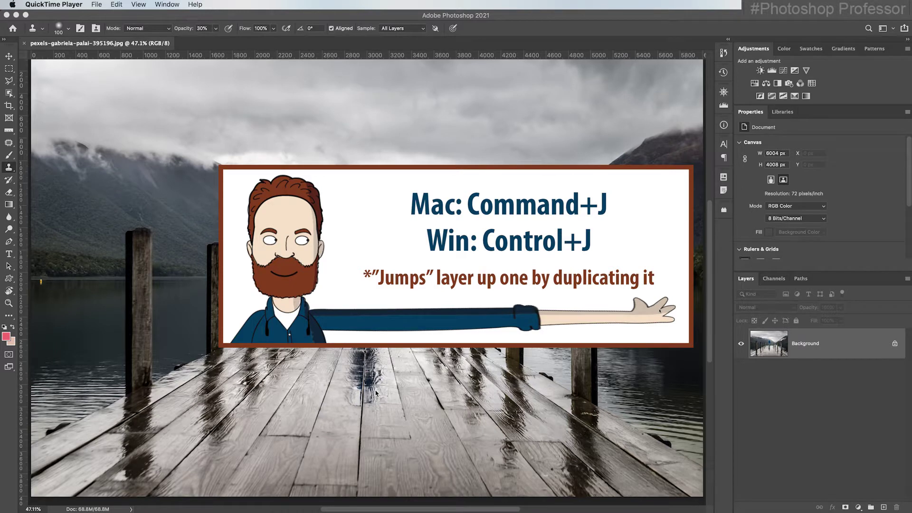
Duplicate the pier photo's Background layer into a new Layer 1.
click(764, 449)
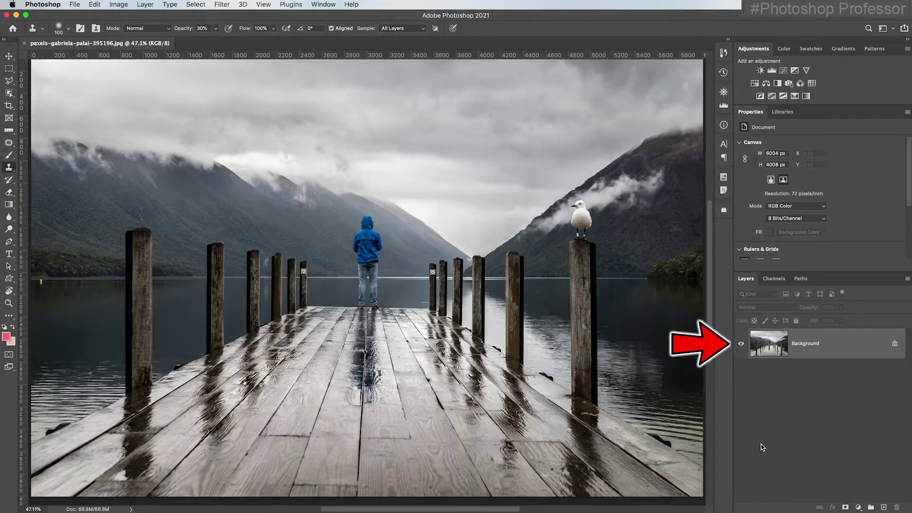
key(super+j)
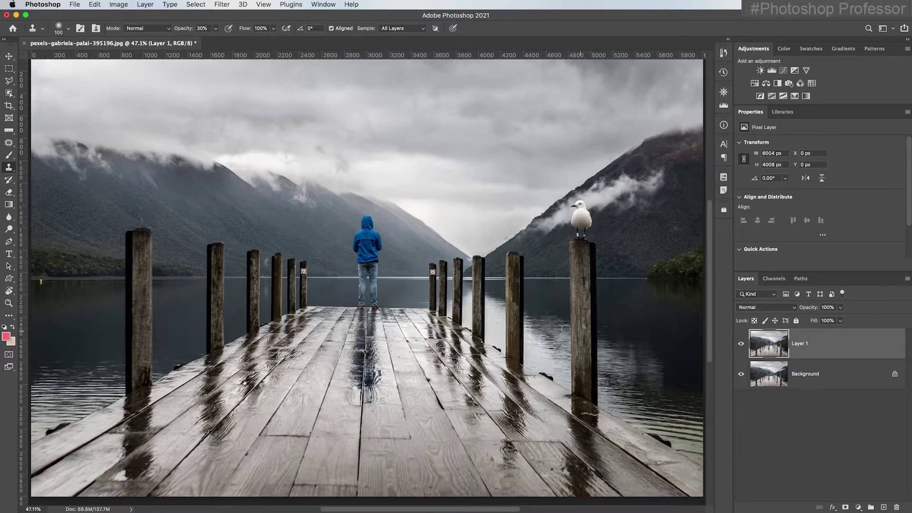
Pick the Spot Healing Brush, zoom in on the pier posts, and set a 30 px brush.
click(8, 142)
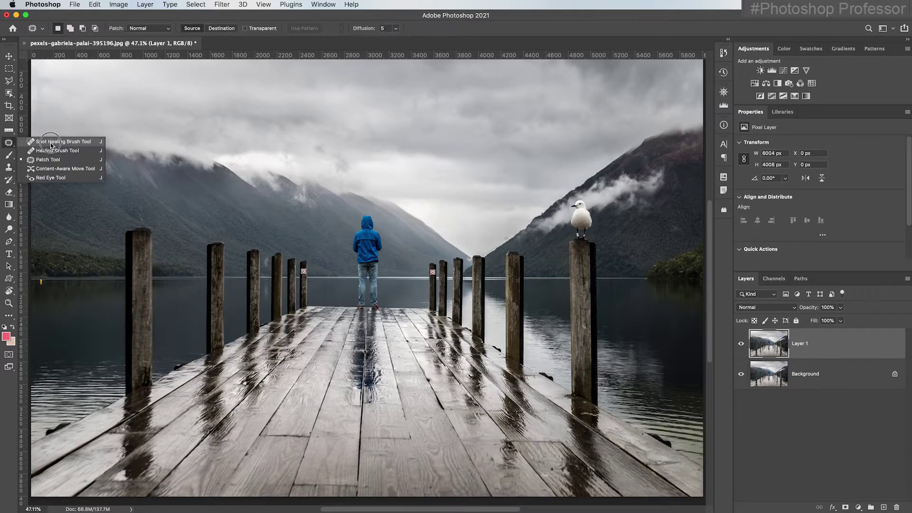
click(83, 142)
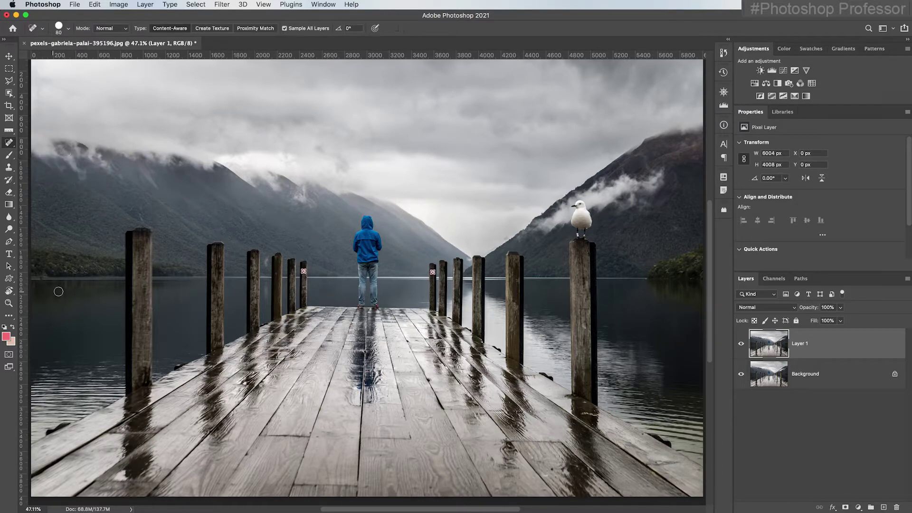
scroll(148, 337, up, 2)
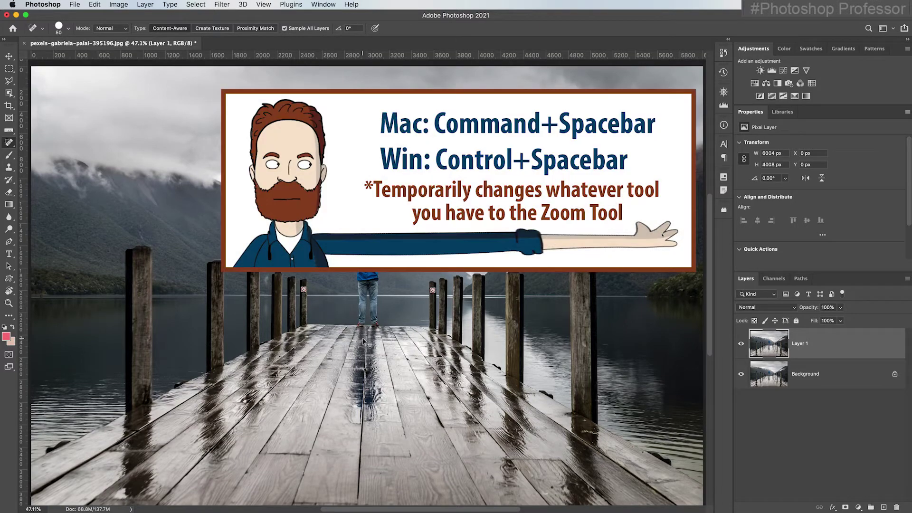
click(305, 289)
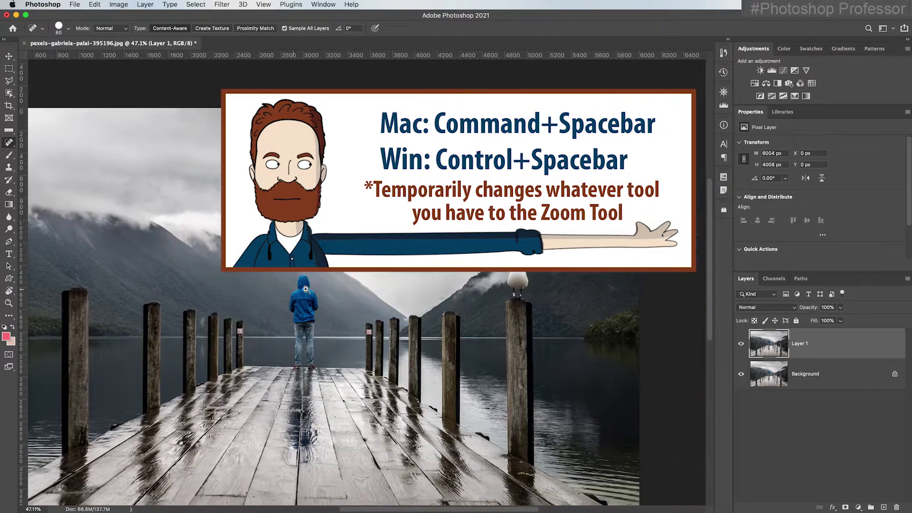
mouse_move(242, 331)
mouse_down()
mouse_move(304, 345)
mouse_move(292, 356)
mouse_move(311, 316)
mouse_move(433, 275)
mouse_move(179, 244)
mouse_move(353, 240)
mouse_up()
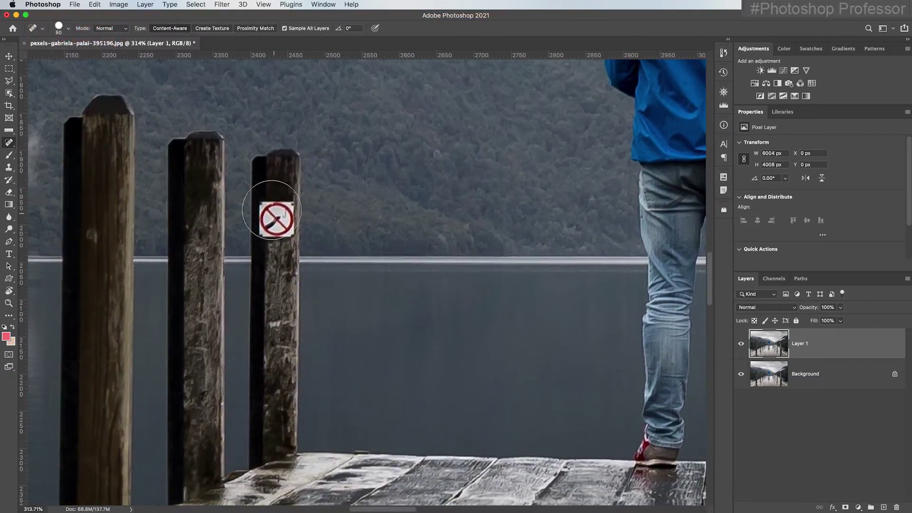
scroll(29, 94, up, 2)
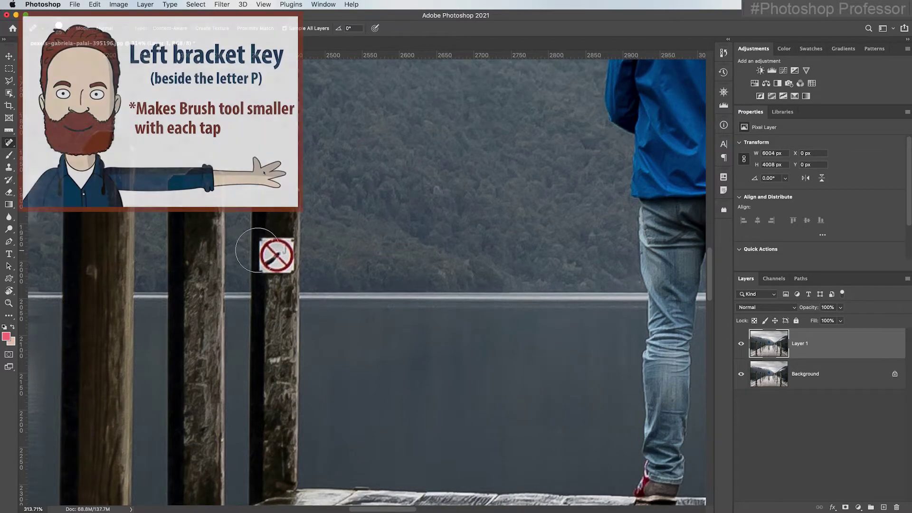
key(bracketleft)
key(bracketleft)
key(bracketright)
key(bracketright)
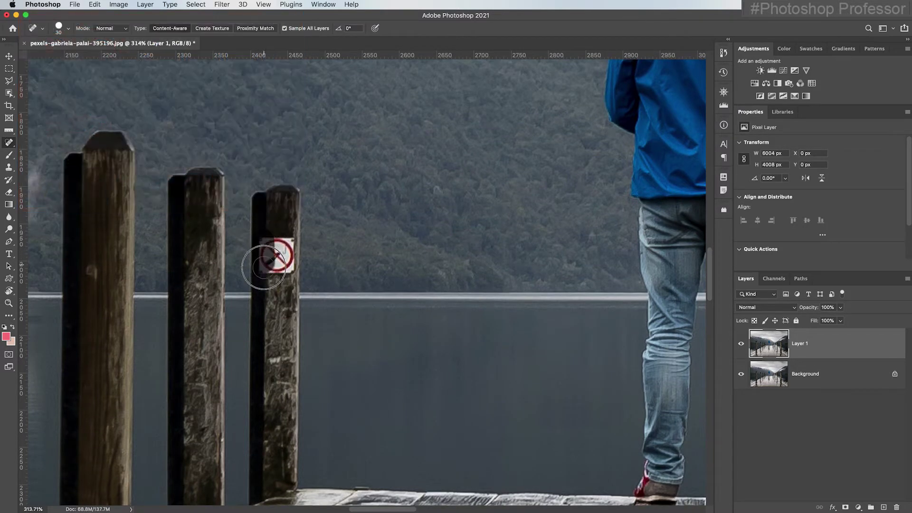
Heal away the no-entry signs on the third post and the right-hand post.
mouse_move(285, 270)
mouse_down()
mouse_move(271, 240)
mouse_move(277, 248)
mouse_up()
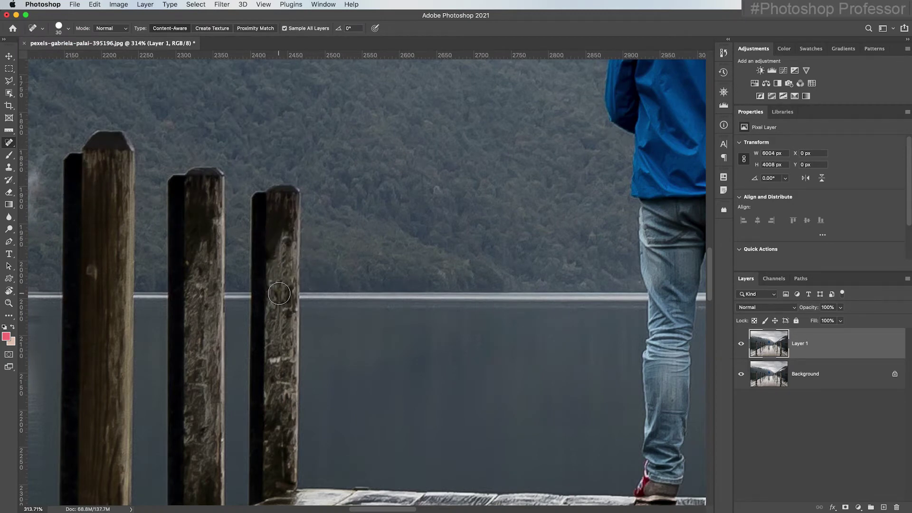
key(space)
drag(659, 311, 471, 292)
drag(541, 221, 548, 198)
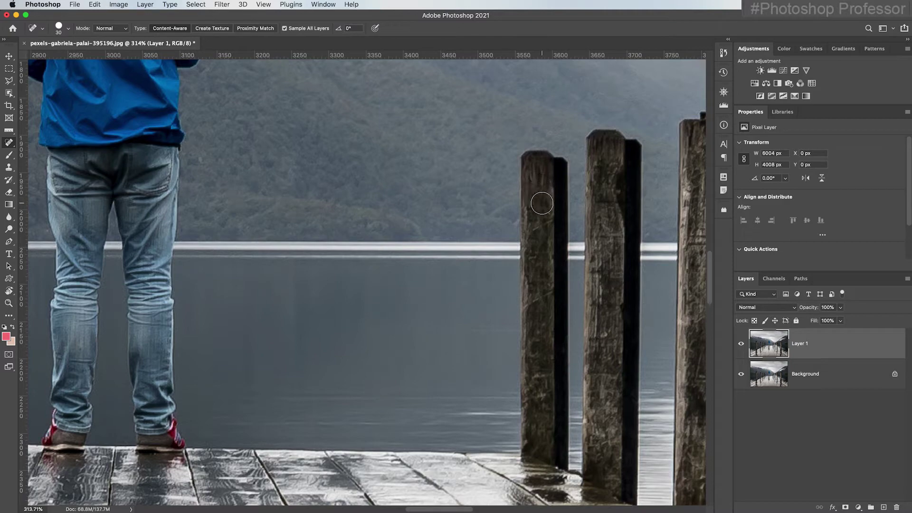
scroll(538, 232, up, 10)
scroll(537, 232, left, 6)
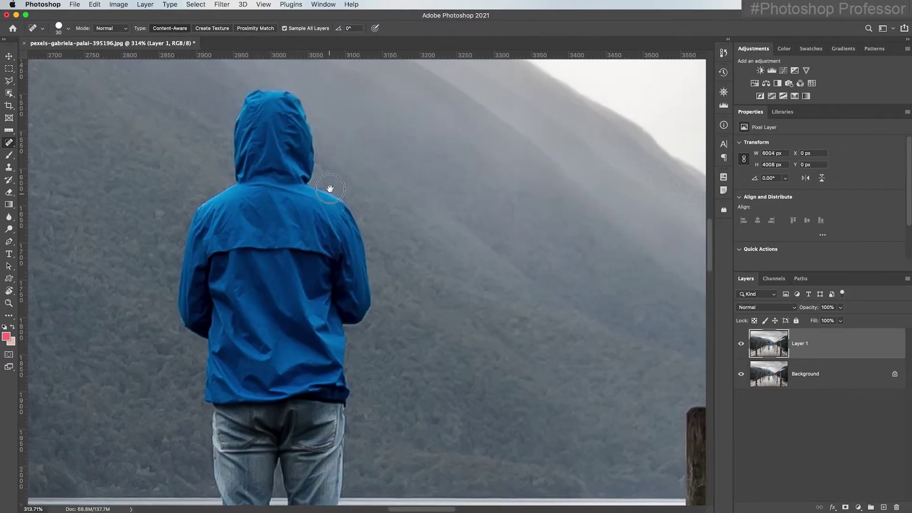
drag(330, 189, 342, 139)
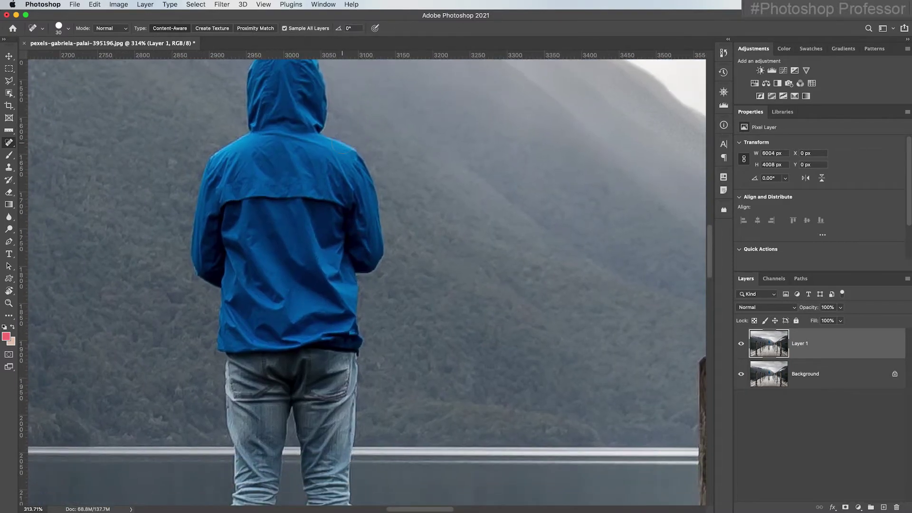
Zoom to 200% and select the man on the pier with the Object Selection tool.
key(super+minus)
key(super+minus)
key(super+minus)
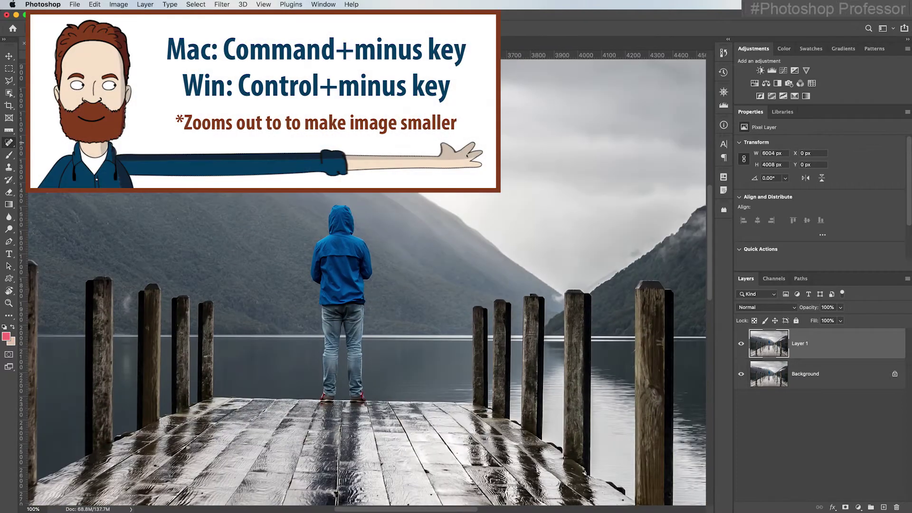
key(super+plus)
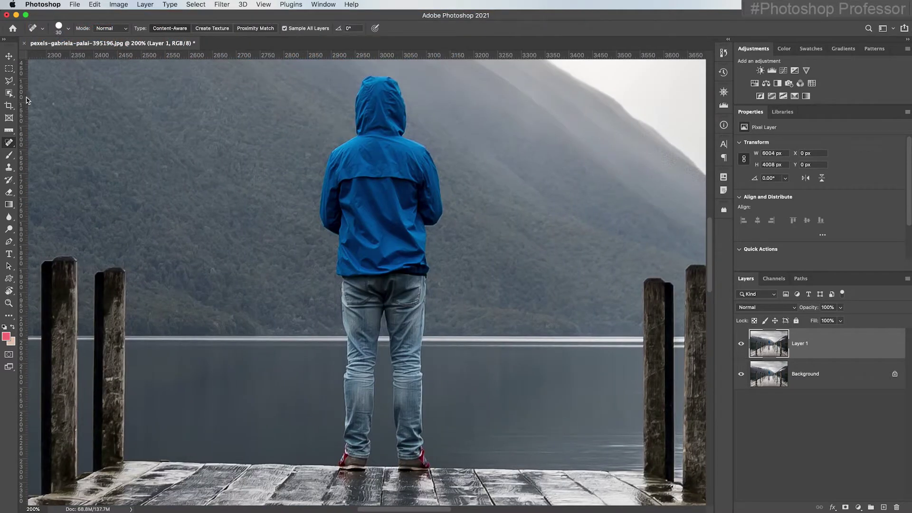
click(8, 93)
click(52, 91)
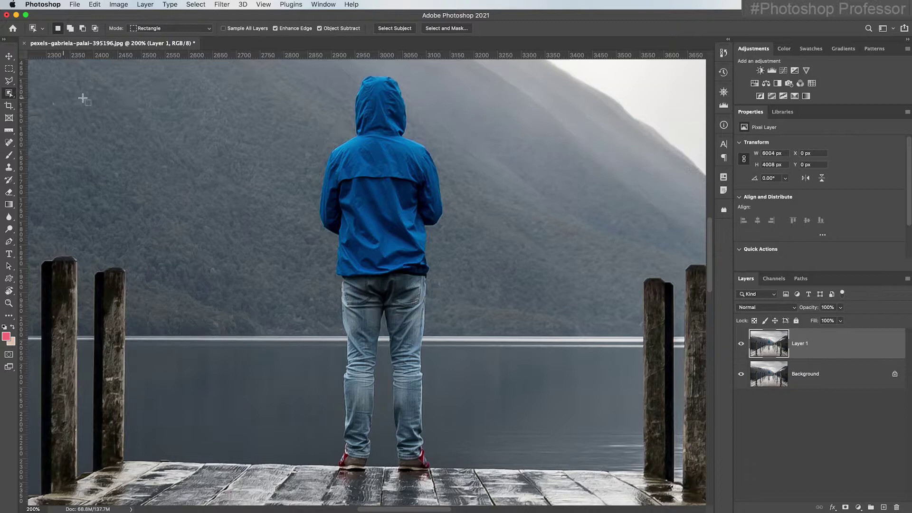
drag(305, 70, 474, 464)
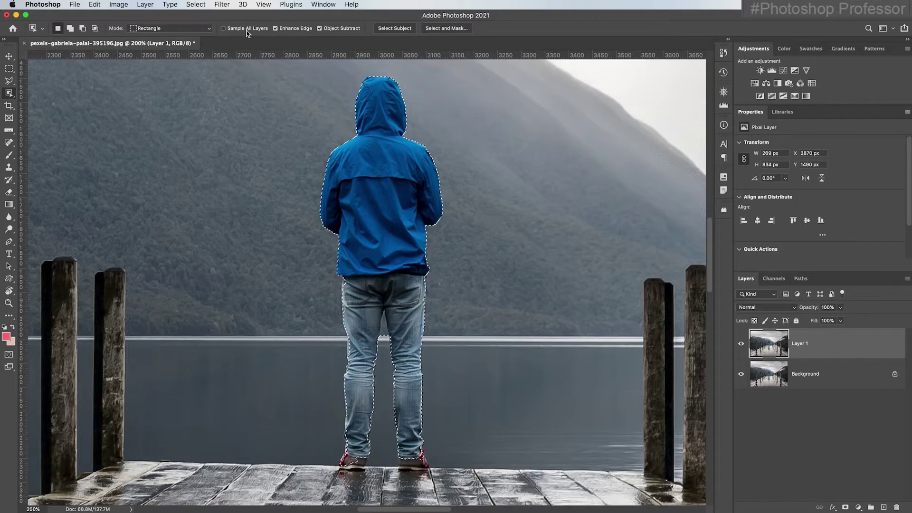
Expand the selection outward, then set the Rectangular Marquee to subtract mode.
click(199, 5)
mouse_move(285, 150)
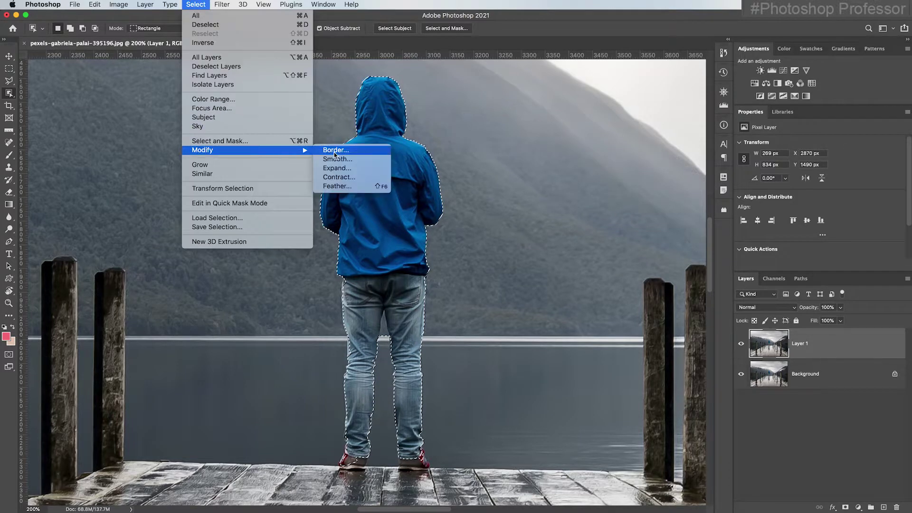
click(339, 169)
click(536, 260)
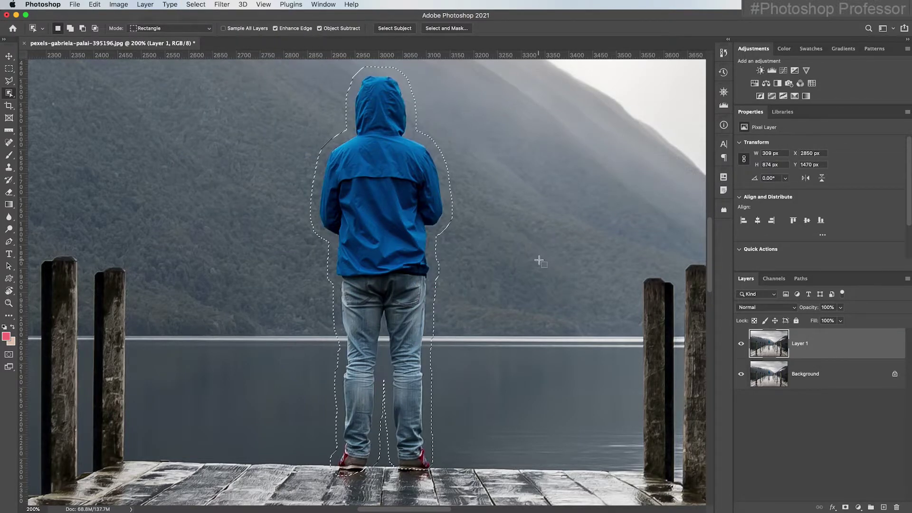
scroll(539, 260, right, 1)
key(m)
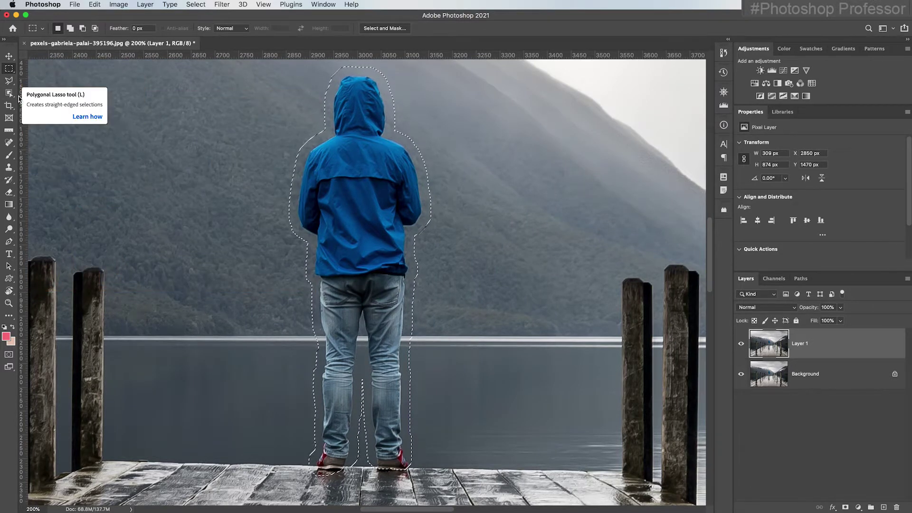
key(alt)
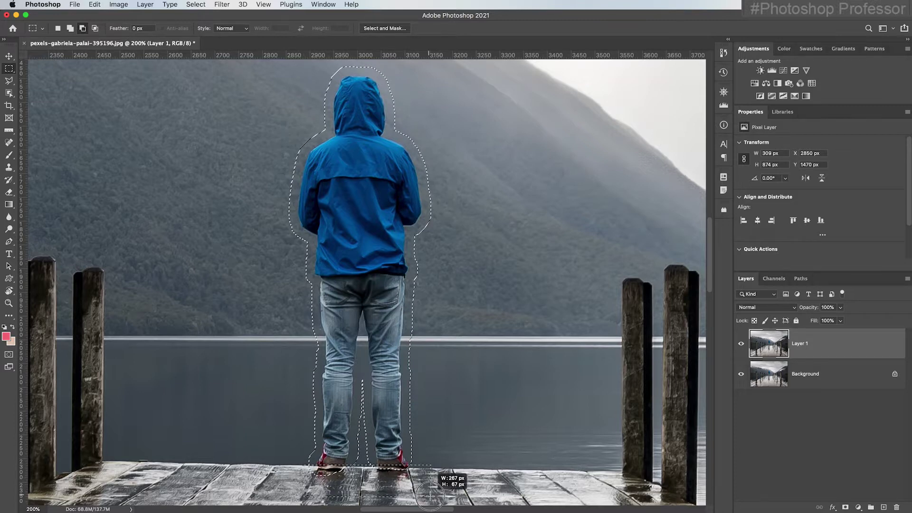
Content-Aware Fill the selected man onto a new layer, then deselect.
right_click(338, 148)
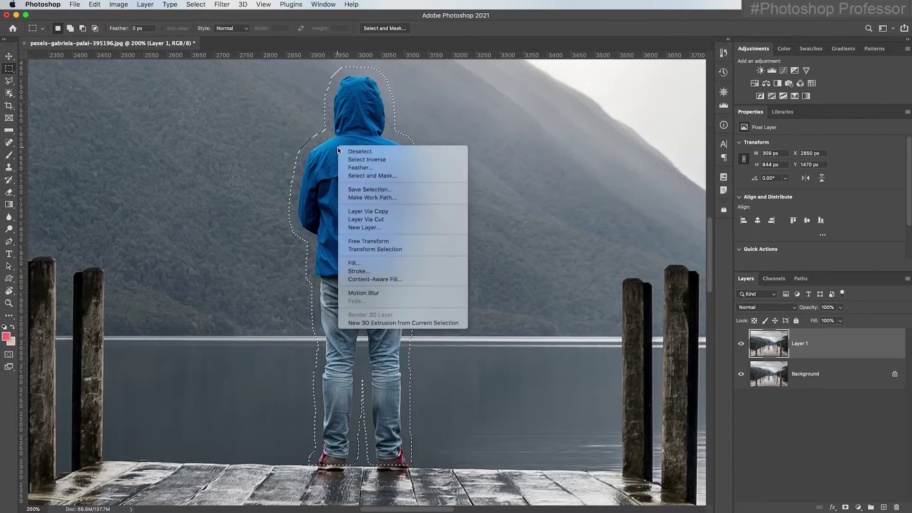
click(396, 280)
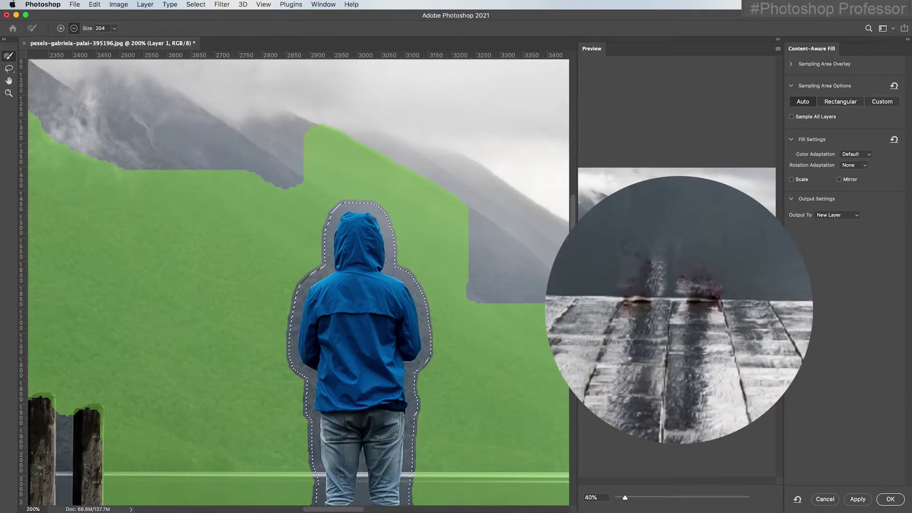
click(890, 499)
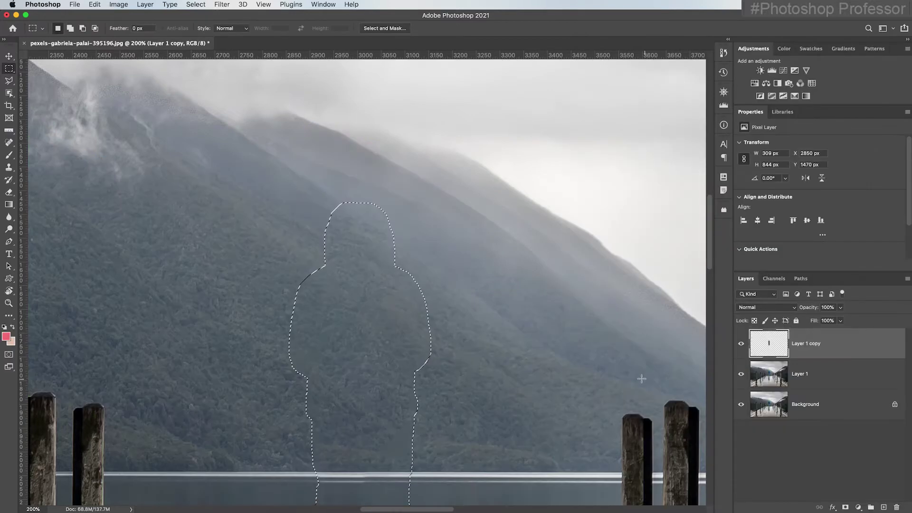
key(super+d)
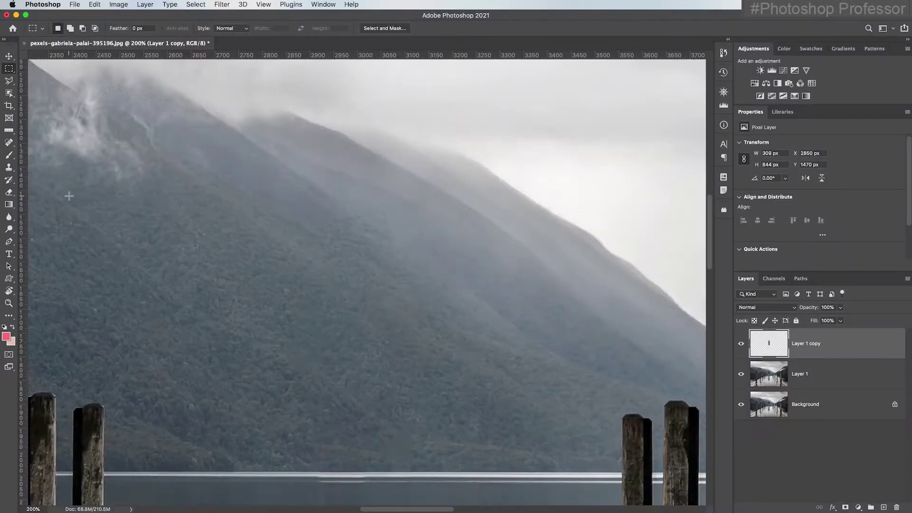
Clone-stamp over leftover remnants on Layer 1 copy near where the man stood.
click(9, 167)
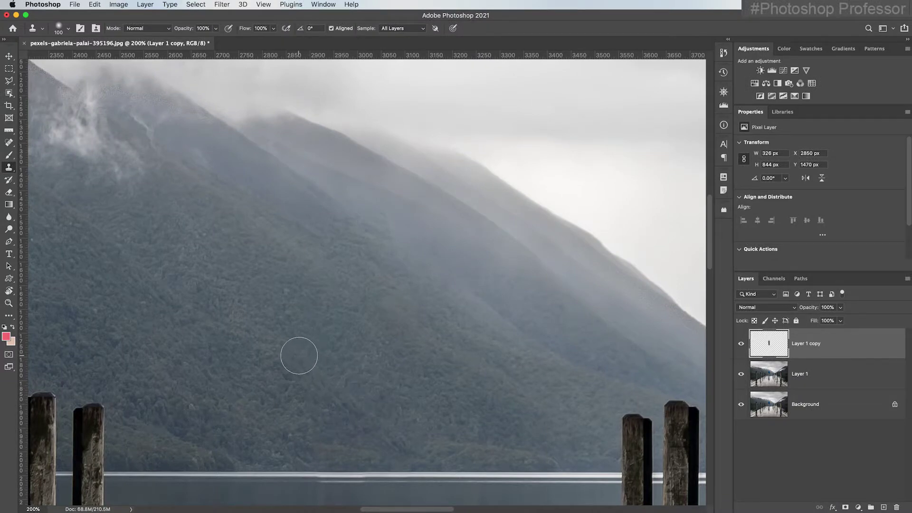
drag(299, 355, 297, 354)
drag(331, 283, 336, 285)
drag(438, 372, 421, 254)
drag(401, 362, 428, 319)
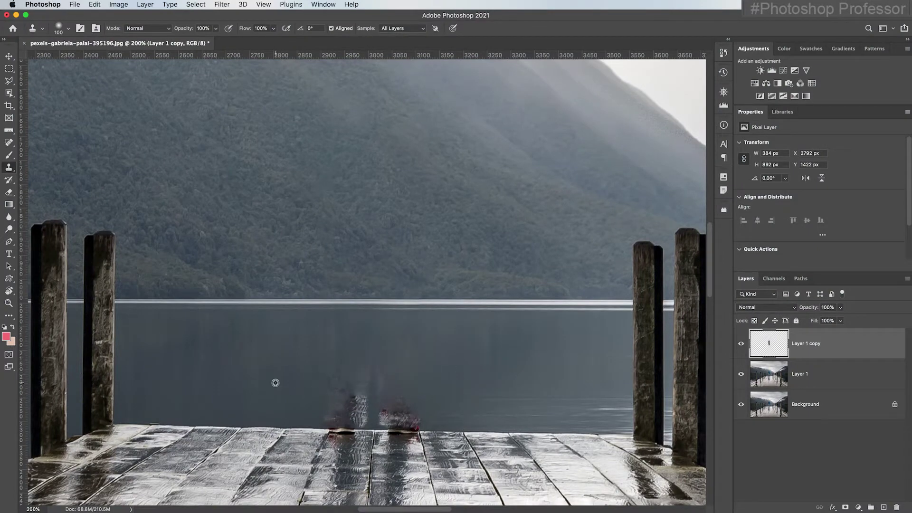
Clone lake water over the person's legs, undoing a misplaced patch.
alt+click(254, 389)
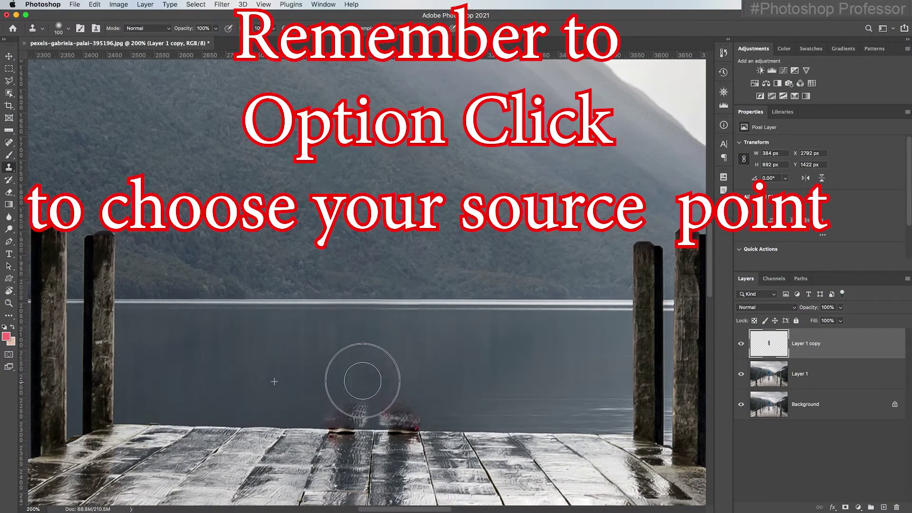
mouse_move(356, 377)
mouse_down()
mouse_move(332, 386)
mouse_move(339, 398)
mouse_move(342, 387)
mouse_move(275, 394)
mouse_move(296, 396)
mouse_up()
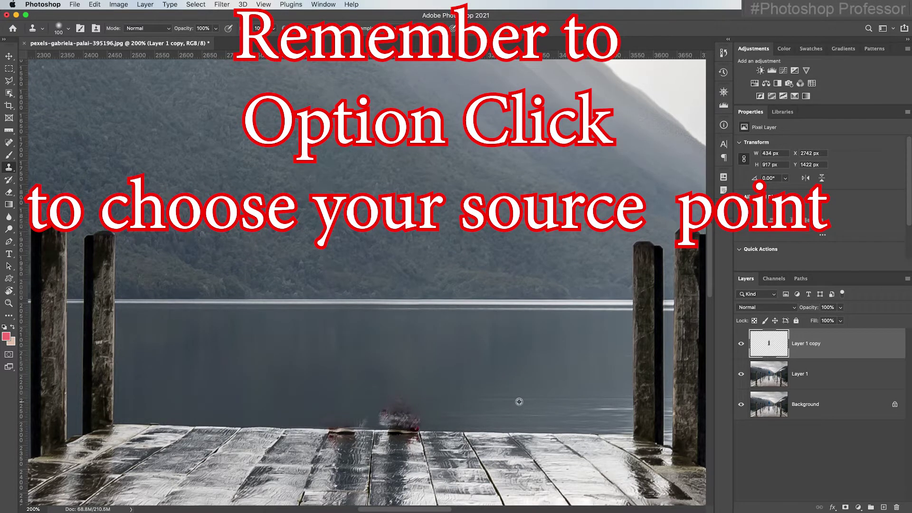
alt+click(503, 398)
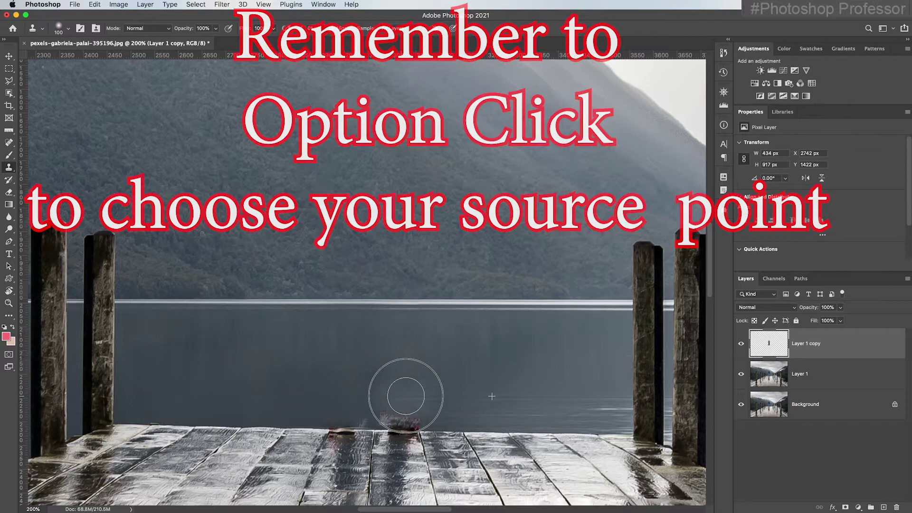
key(super+z)
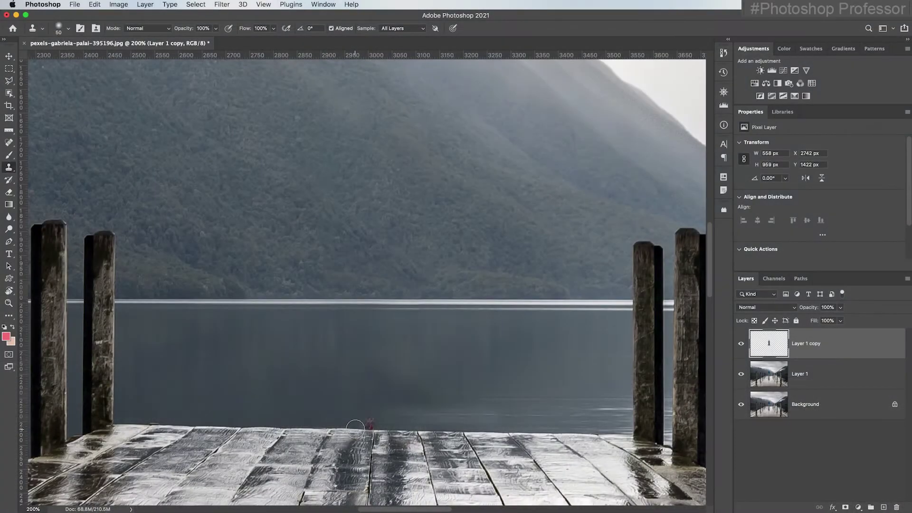
Clone deck and water over the red figure at 60% opacity, then fit the photo to the window.
drag(364, 428, 368, 420)
key(6)
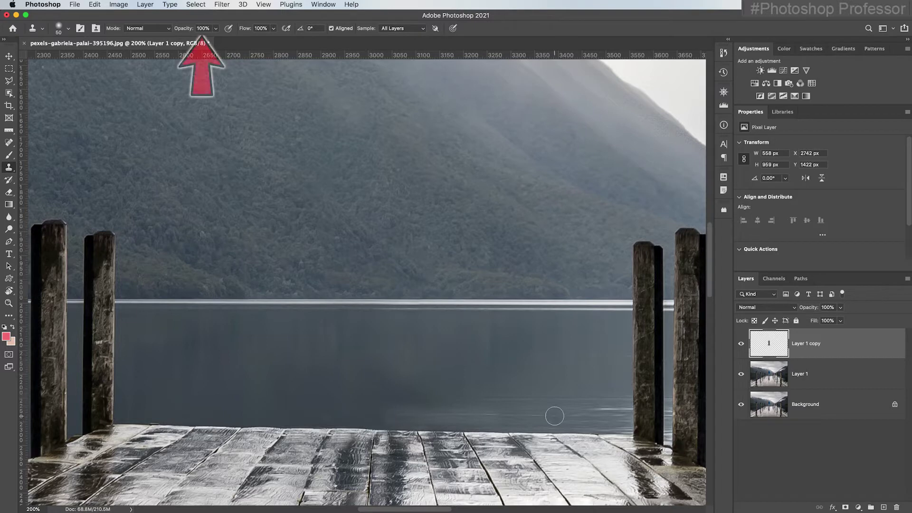
scroll(523, 408, right, 1)
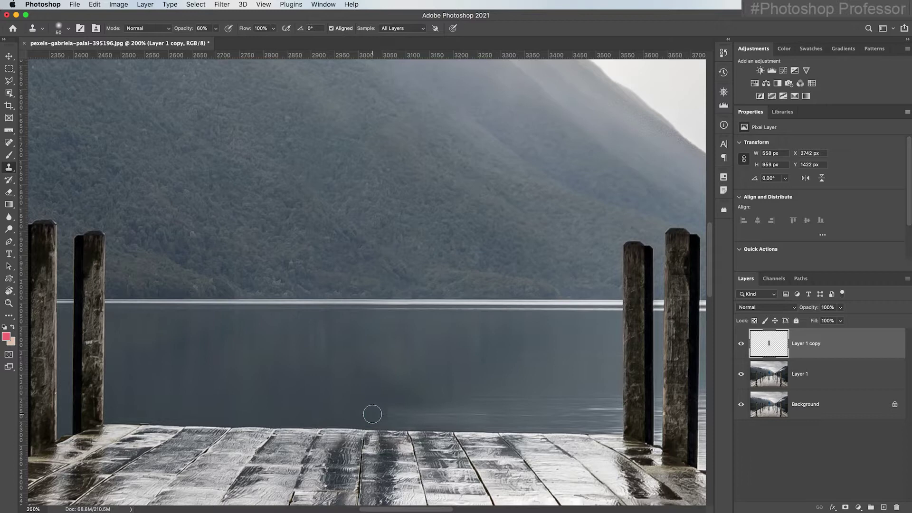
mouse_move(372, 414)
mouse_down()
mouse_move(417, 407)
mouse_move(356, 413)
mouse_move(541, 401)
mouse_up()
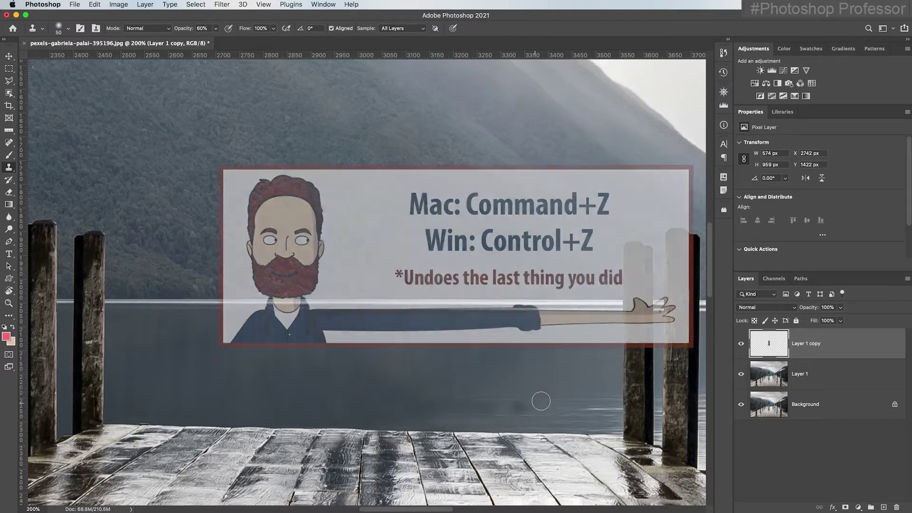
key(super+z)
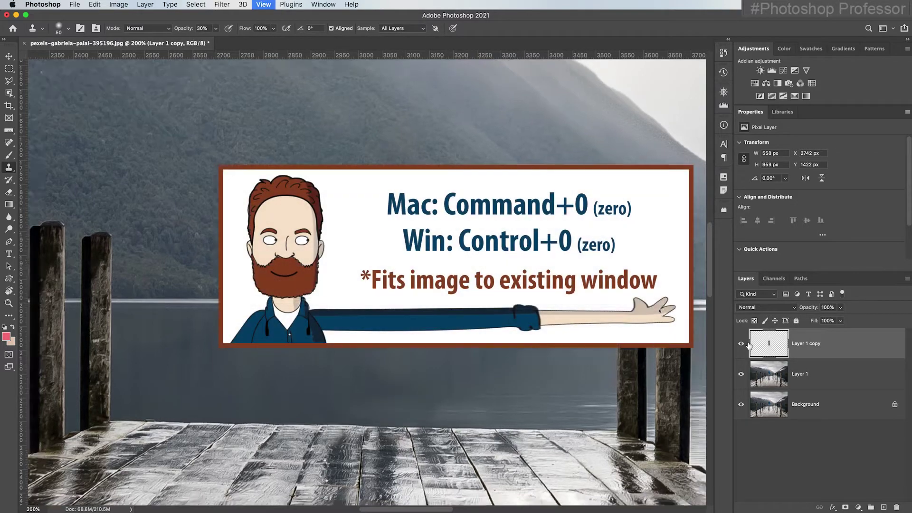
key(super+0)
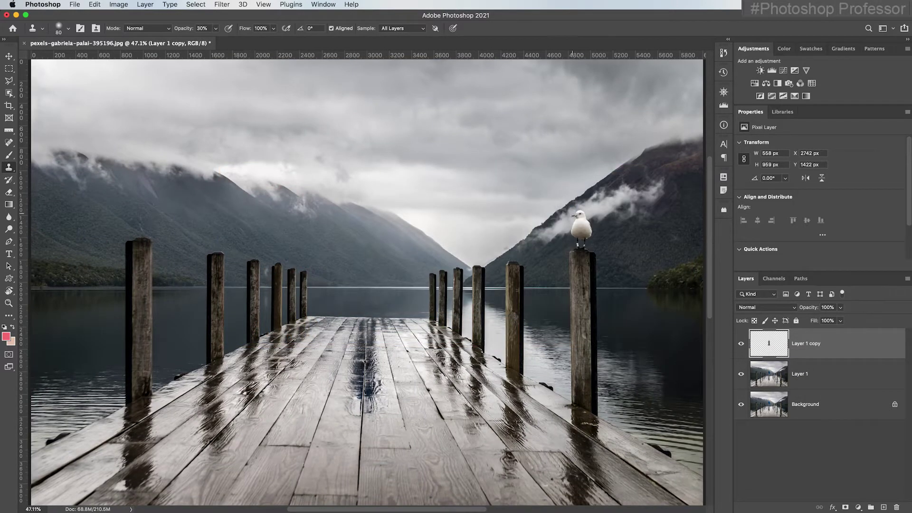
Marquee the seagull on Layer 1, copy it to Layer 2, and check it by toggling solo visibility.
click(828, 375)
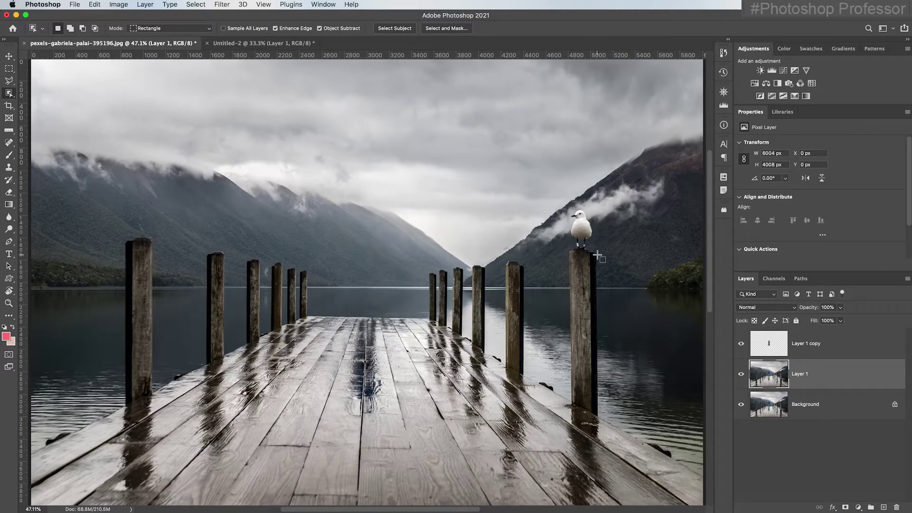
click(8, 71)
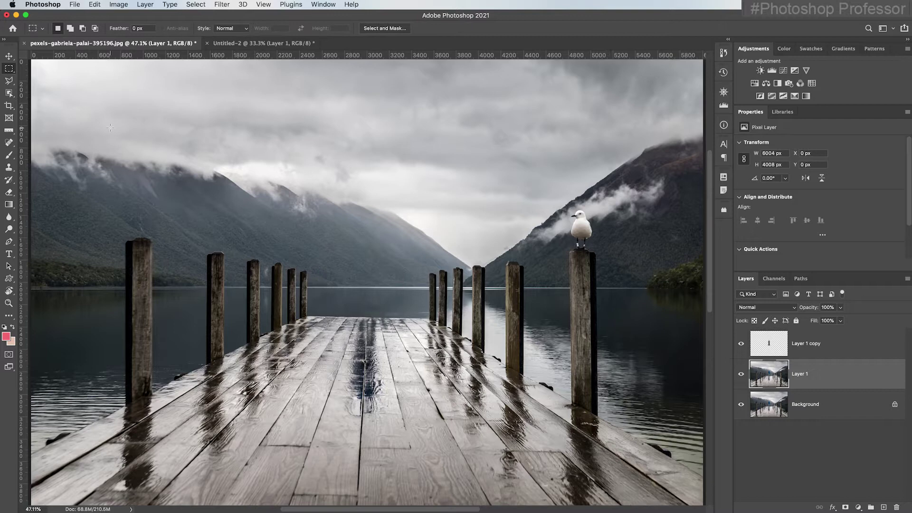
click(14, 71)
click(48, 67)
drag(567, 204, 597, 263)
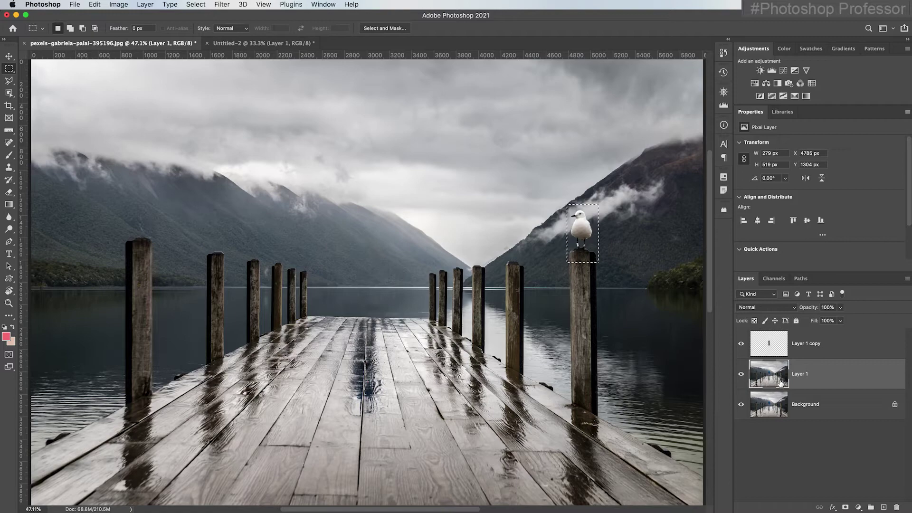
key(super+j)
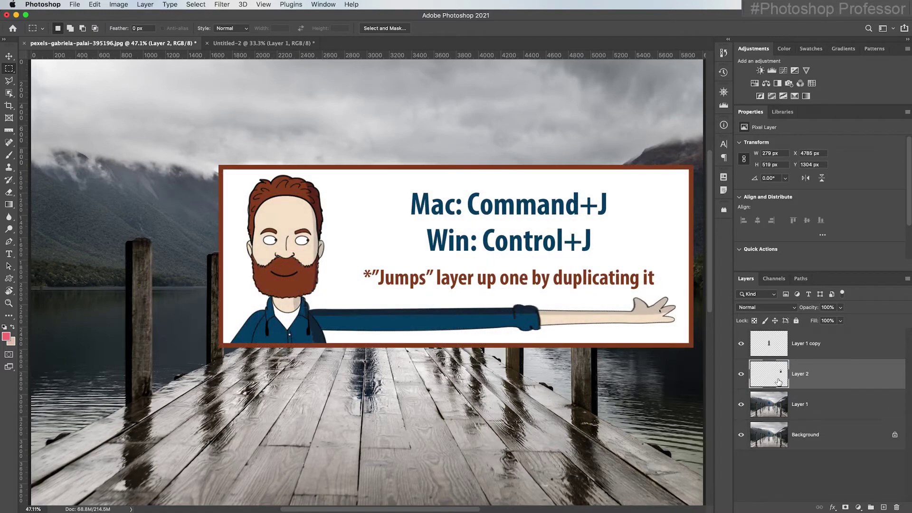
alt+click(740, 375)
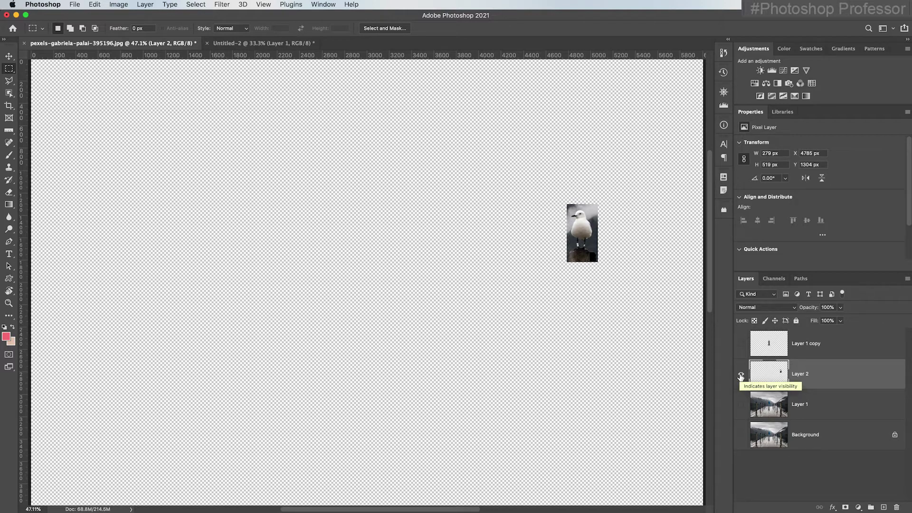
alt+click(740, 376)
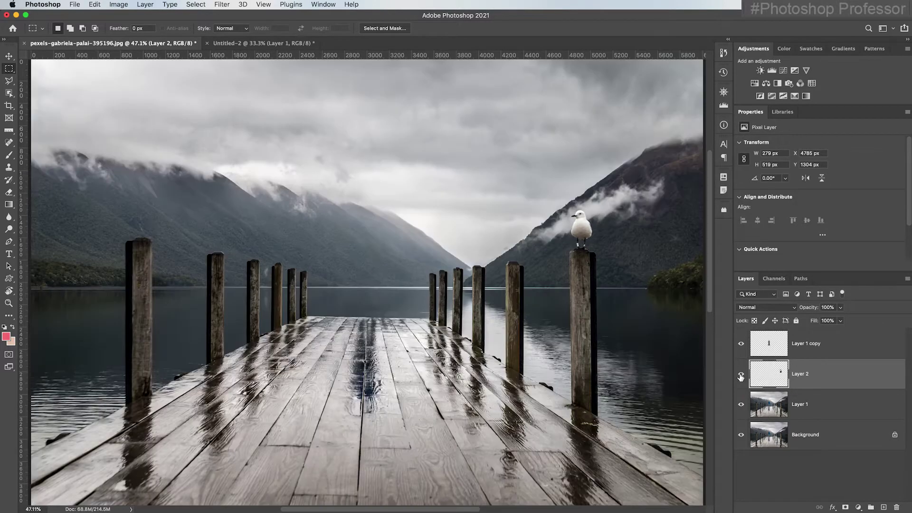
scroll(582, 227, left, 1)
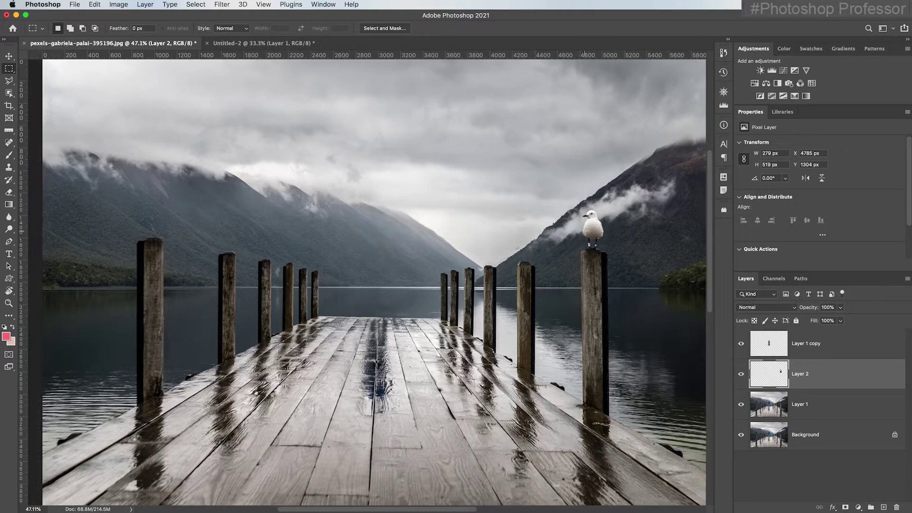
Flip the seagull copy horizontally with Free Transform and seat it on the nearest left post.
key(v)
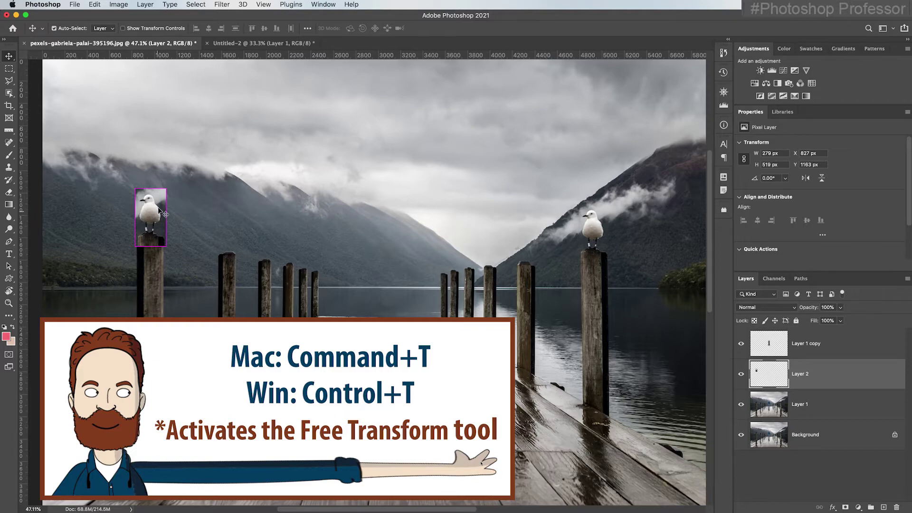
click(94, 5)
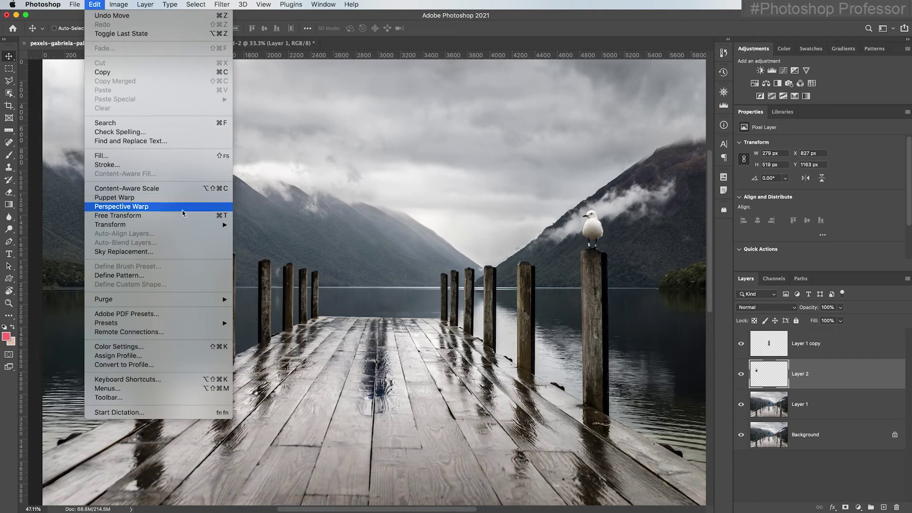
click(183, 216)
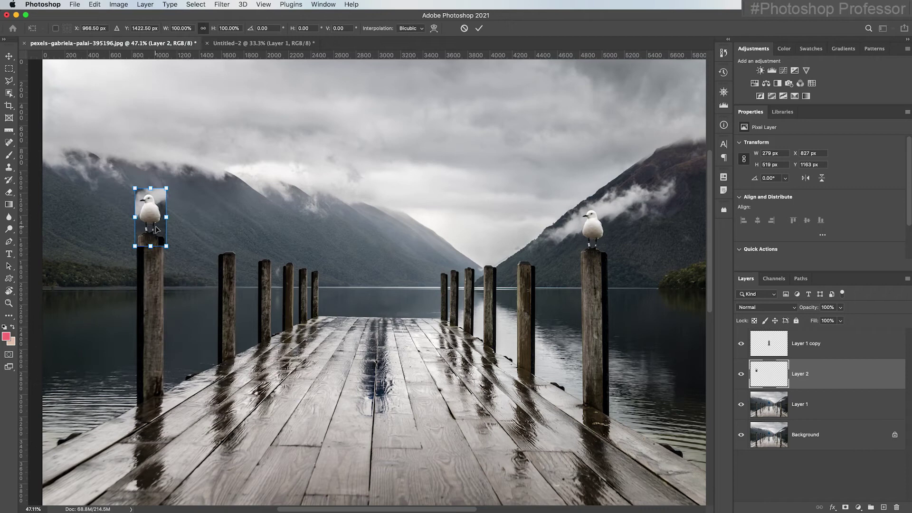
right_click(157, 229)
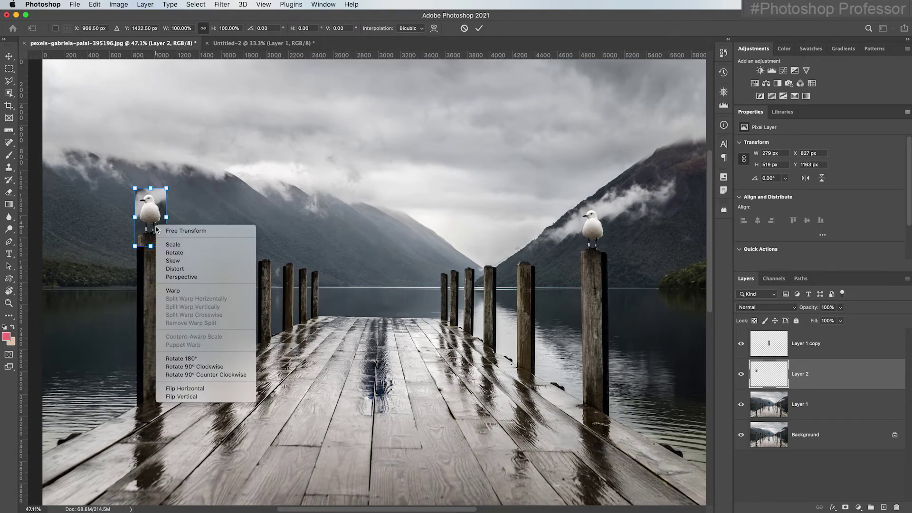
click(201, 389)
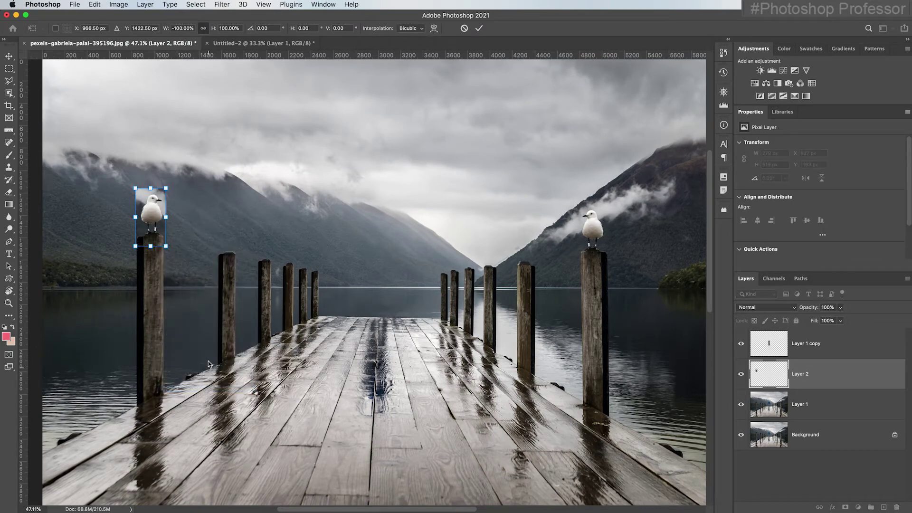
drag(155, 236, 326, 299)
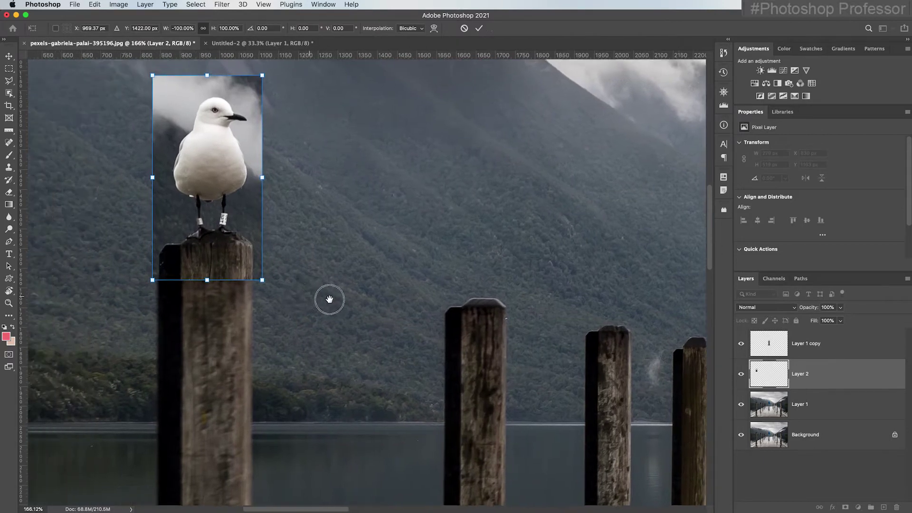
mouse_move(260, 269)
mouse_down()
mouse_move(271, 203)
mouse_move(261, 259)
mouse_up()
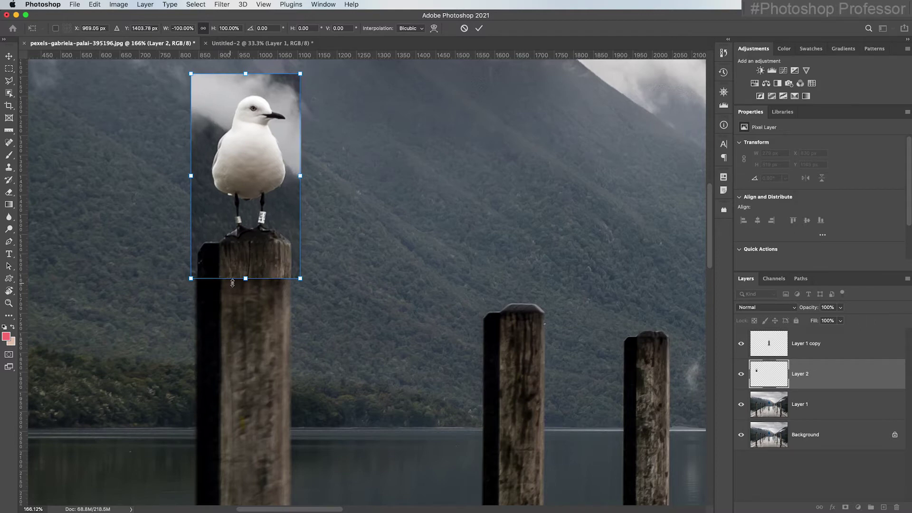
Commit the transform, add a mask to Layer 2, and paint out the patch's top-left corner in black.
key(Return)
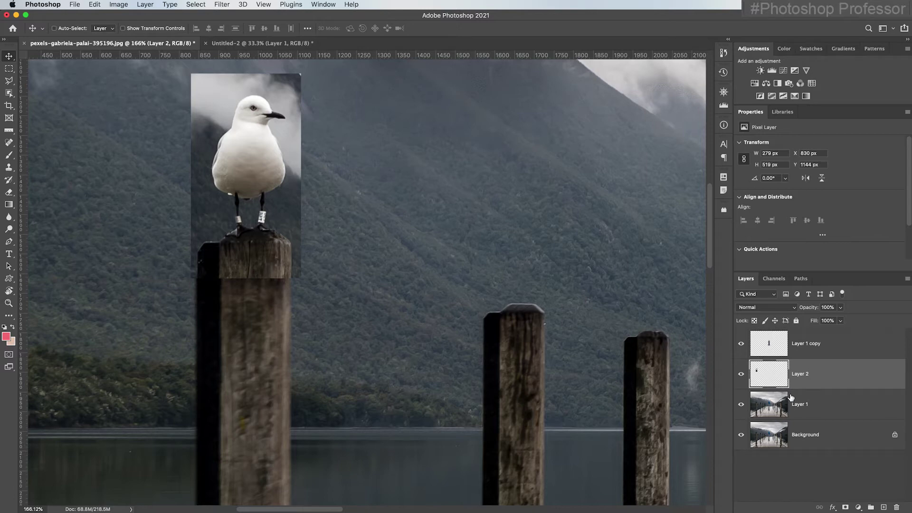
click(846, 507)
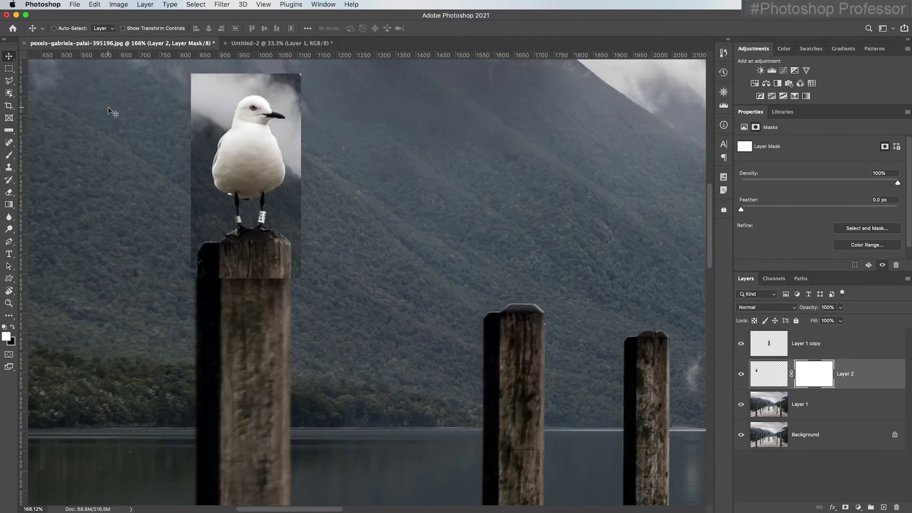
key(b)
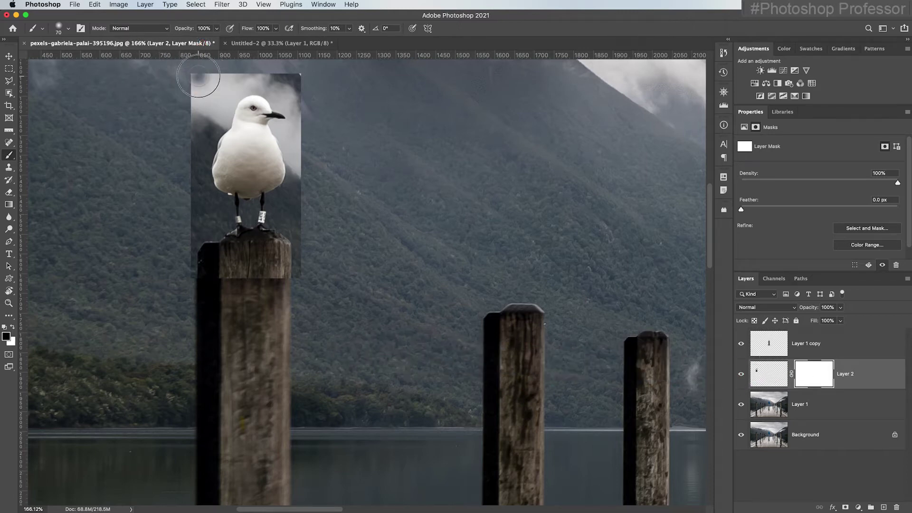
mouse_move(203, 81)
mouse_down()
mouse_move(211, 70)
mouse_move(209, 97)
mouse_move(195, 91)
mouse_move(185, 180)
mouse_move(181, 271)
mouse_move(193, 283)
mouse_up()
With a 60 px brush at 30% opacity, paint the mask to hide the seam on the post.
scroll(193, 283, down, 2)
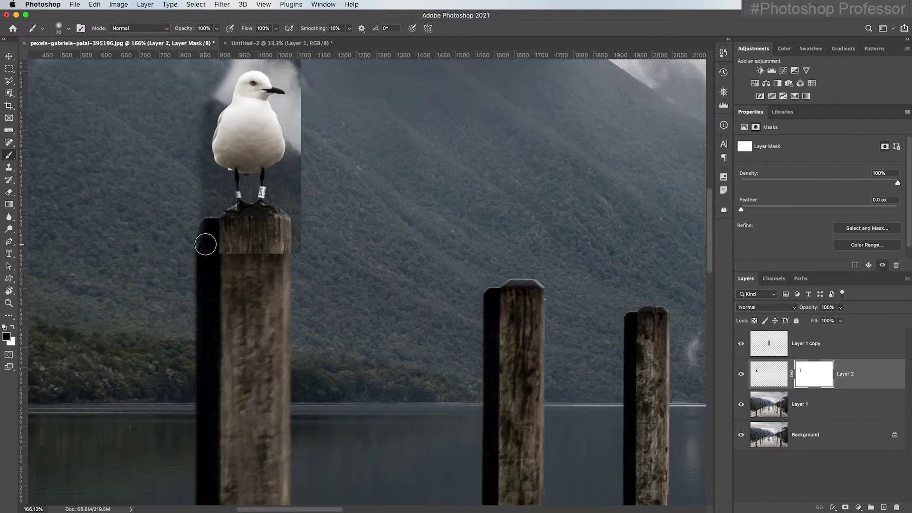
key(x)
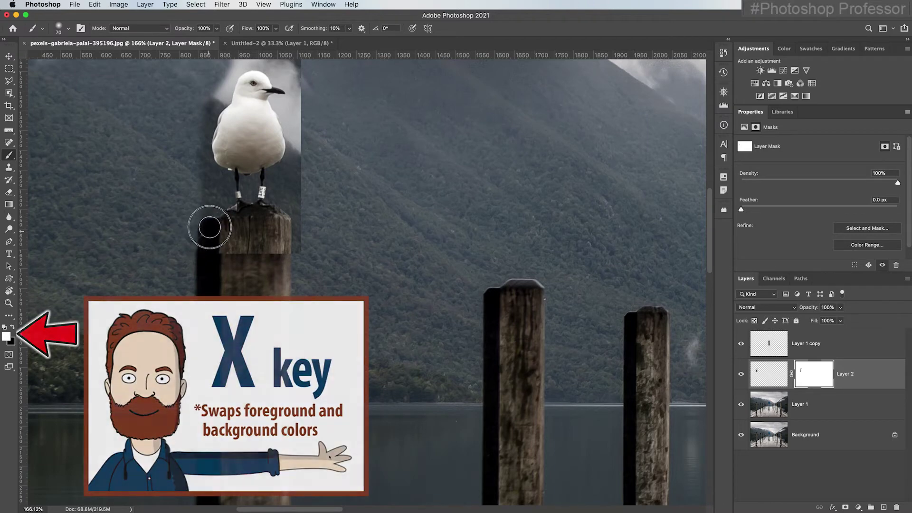
key(x)
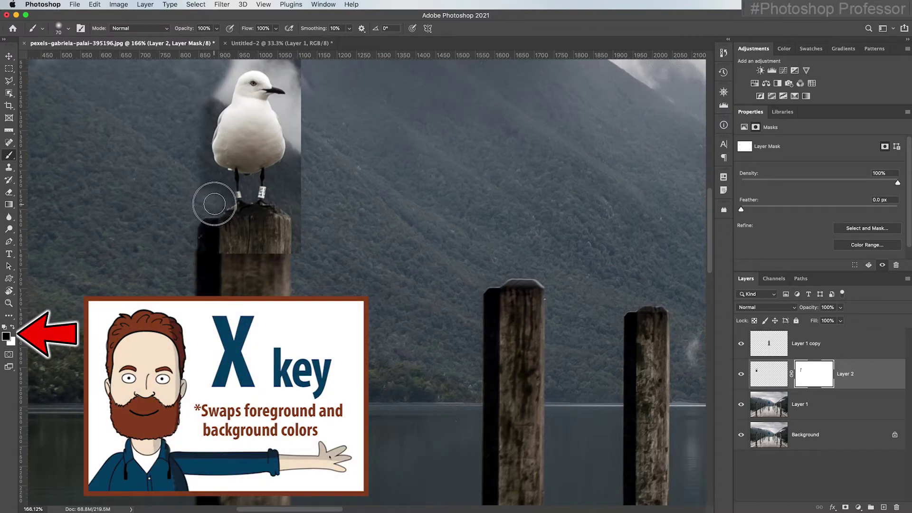
key(bracketleft)
key(bracketleft)
key(bracketleft)
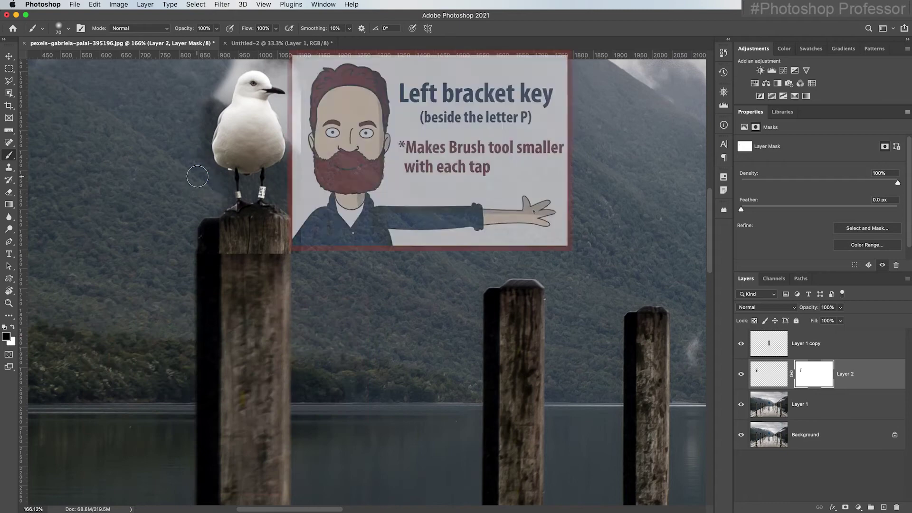
key(bracketleft)
key(bracketleft)
key(bracketleft)
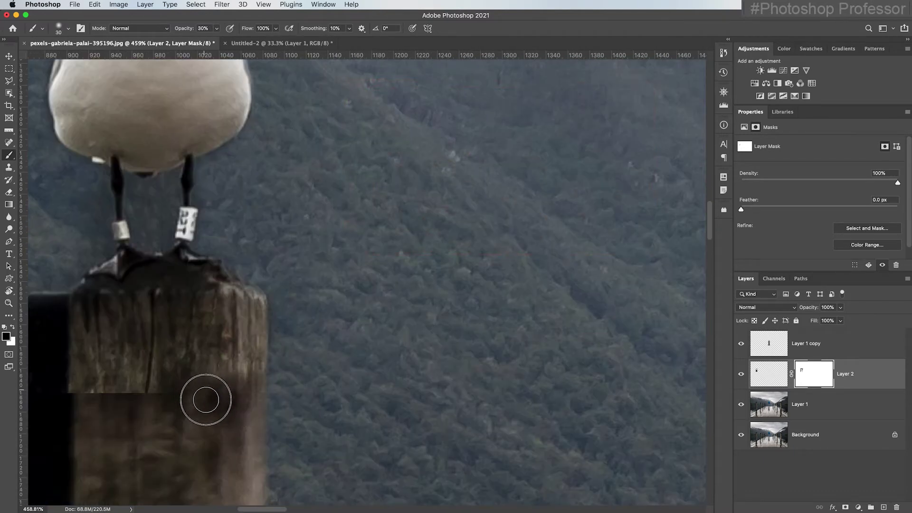
key(3)
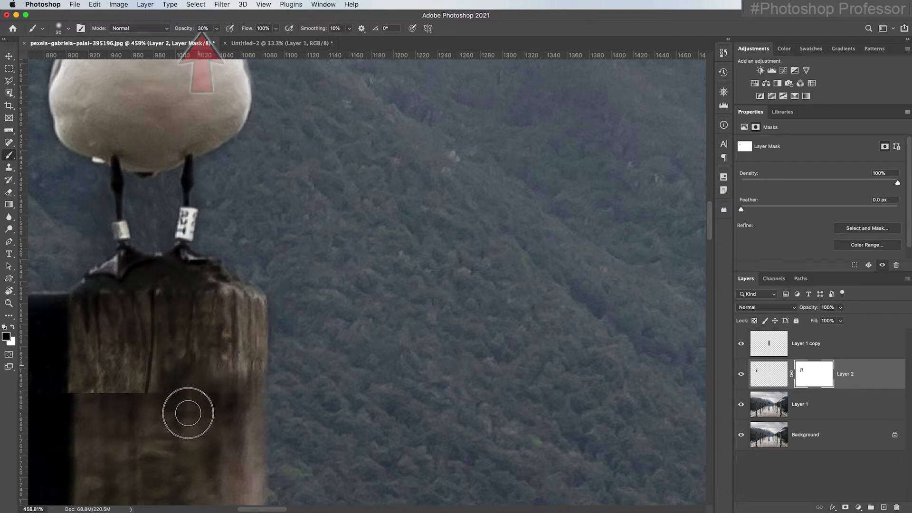
mouse_move(188, 413)
mouse_down()
mouse_move(167, 371)
mouse_move(160, 403)
mouse_move(149, 363)
mouse_move(141, 412)
mouse_move(142, 384)
mouse_move(148, 391)
mouse_move(138, 395)
mouse_move(151, 395)
mouse_move(97, 391)
mouse_move(156, 396)
mouse_move(71, 384)
mouse_move(77, 402)
mouse_move(66, 407)
mouse_move(66, 367)
mouse_move(108, 402)
mouse_move(107, 389)
mouse_move(90, 392)
mouse_move(169, 402)
mouse_move(239, 396)
mouse_move(230, 401)
mouse_move(235, 343)
mouse_move(239, 410)
mouse_move(211, 357)
mouse_move(193, 398)
mouse_move(176, 353)
mouse_move(125, 409)
mouse_move(130, 368)
mouse_move(112, 422)
mouse_move(105, 405)
mouse_up()
Reset brush opacity to 100% and size to 15, then zoom out to see the whole gull and post.
key(6)
key(5)
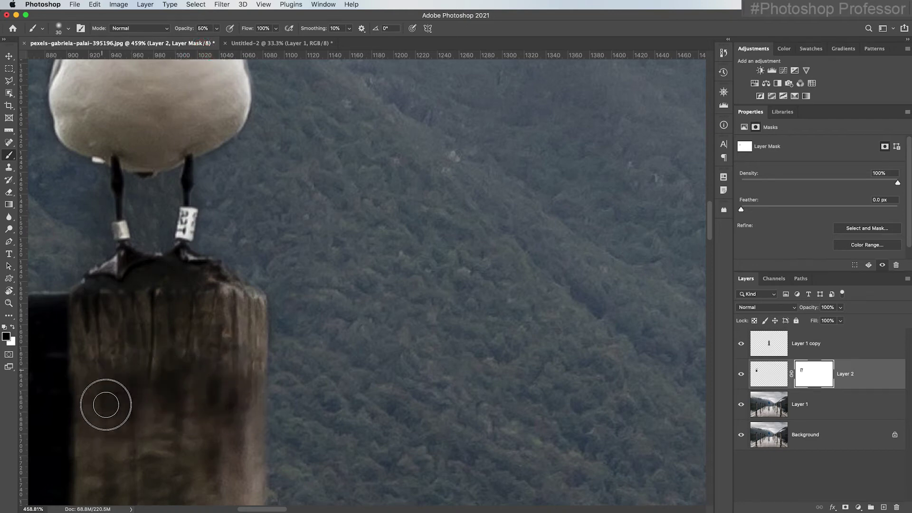
key(0)
scroll(246, 404, up, 5)
scroll(247, 404, left, 5)
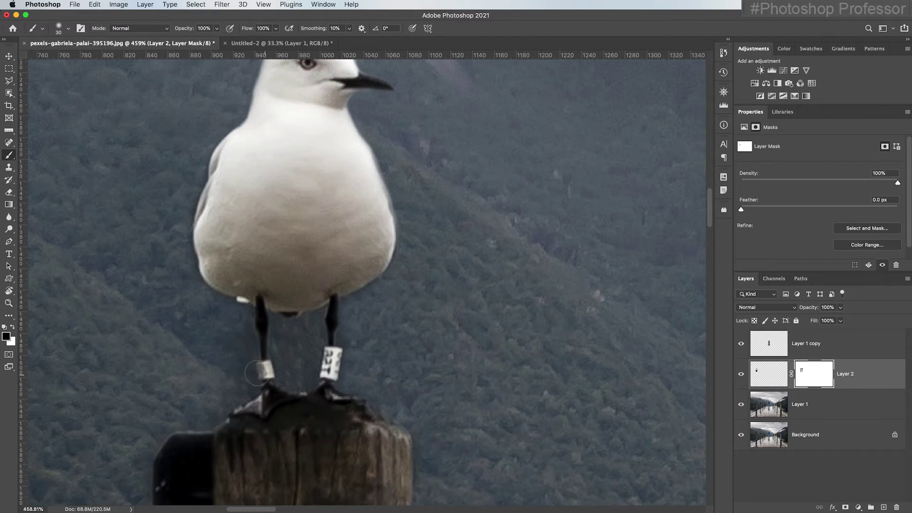
key(bracketleft)
mouse_move(324, 275)
mouse_down()
mouse_move(404, 364)
mouse_move(365, 288)
mouse_up()
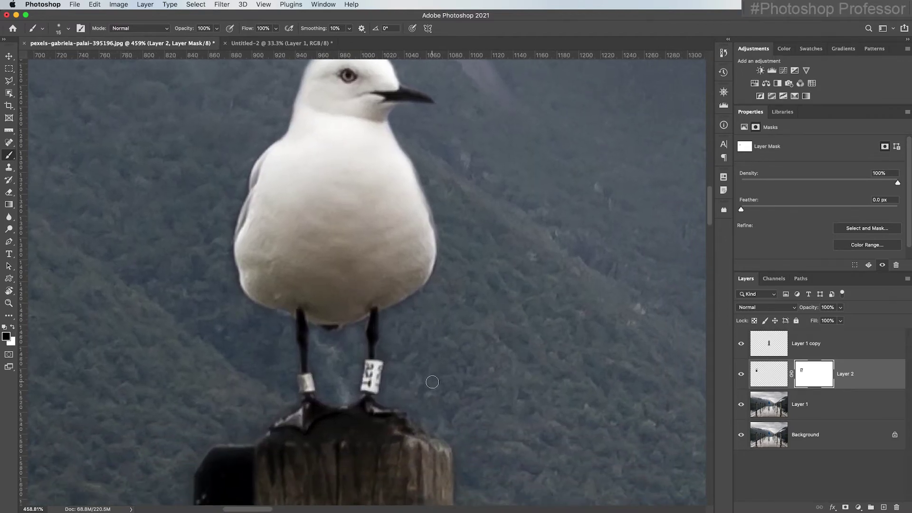
key(super+minus)
key(super+minus)
key(super+minus)
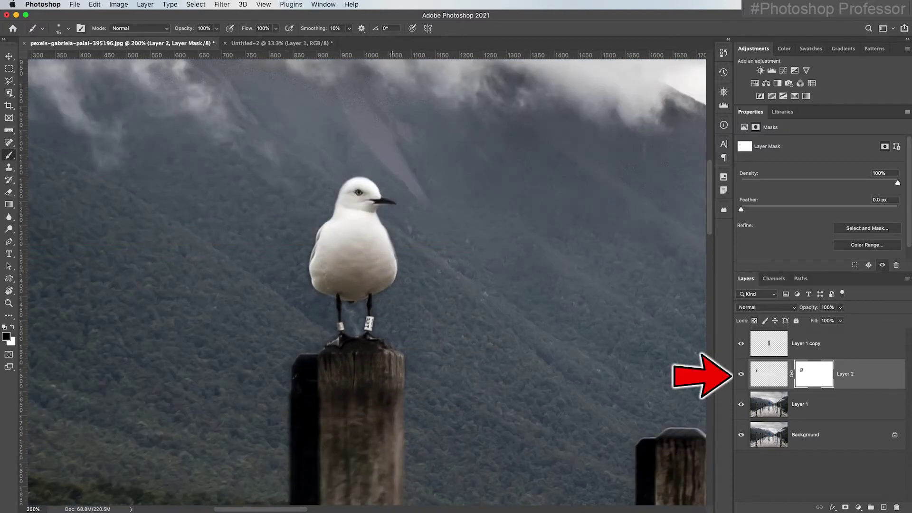
Soften the copied gull on Layer 2's pixels with a 1.1-pixel Gaussian Blur.
click(762, 377)
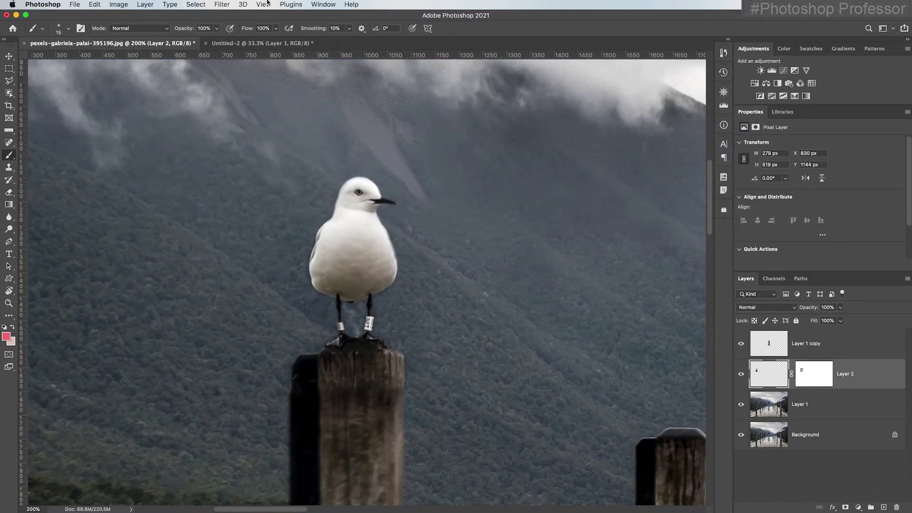
click(223, 6)
mouse_move(327, 135)
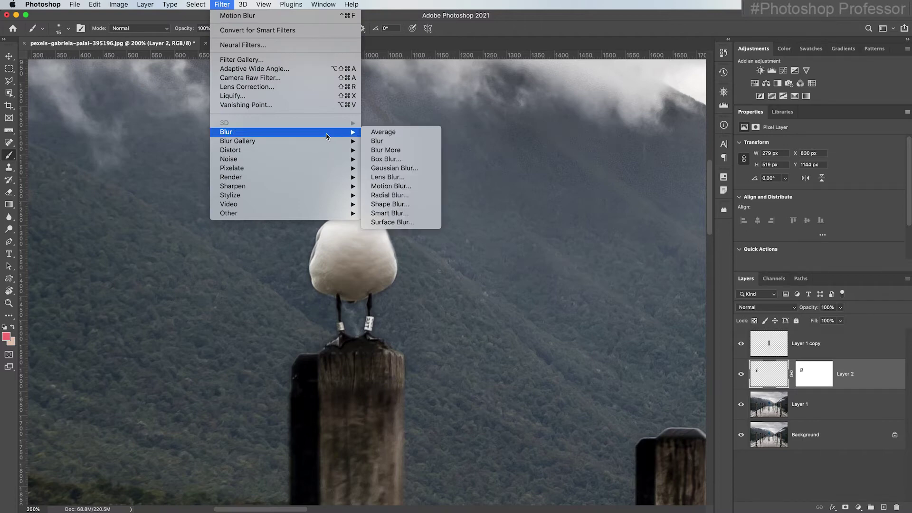
click(394, 168)
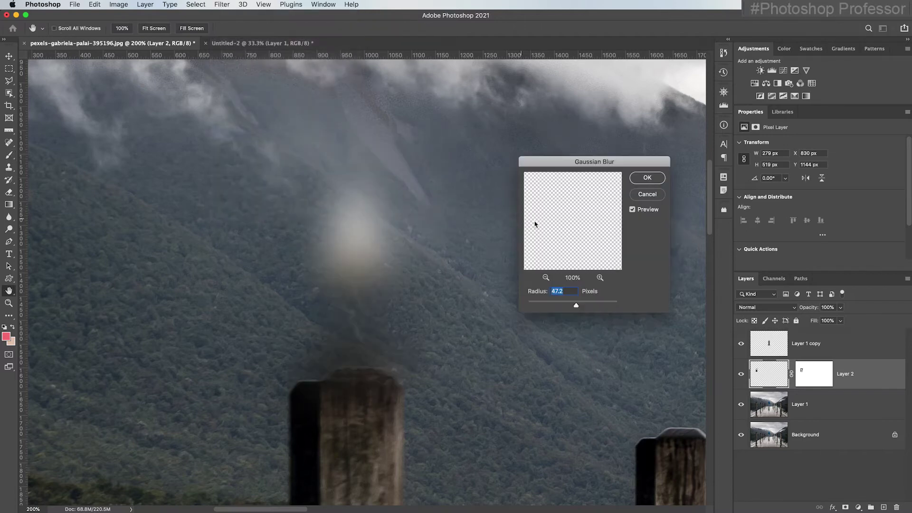
scroll(563, 215, right, 2)
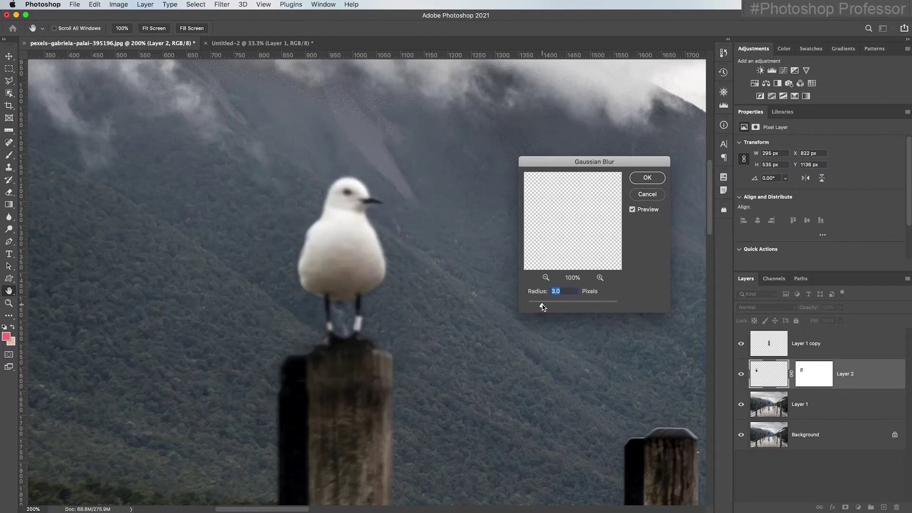
drag(534, 306, 531, 306)
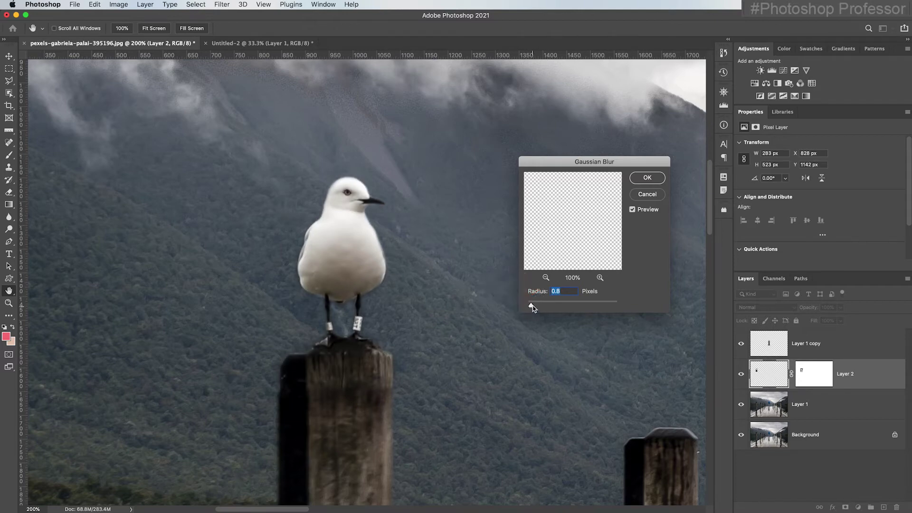
click(644, 178)
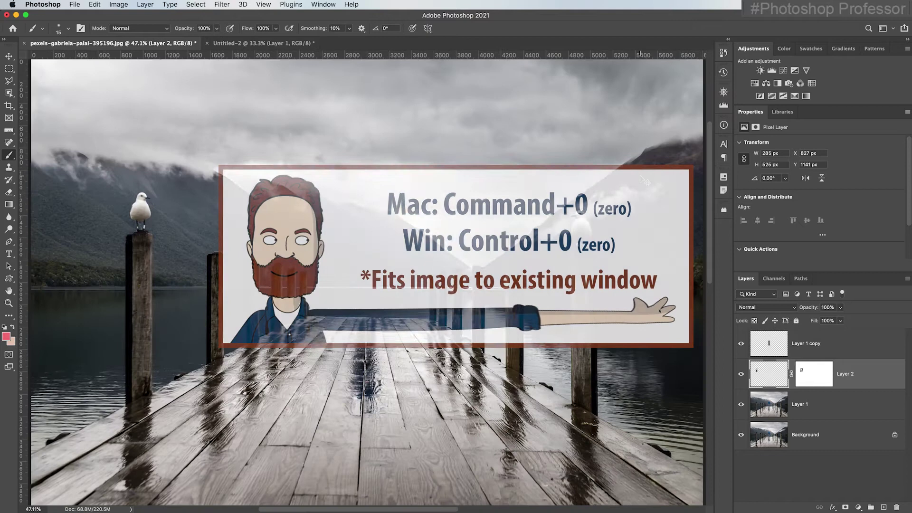
Add a Vibrance layer (+96 vibrance, +12 saturation) above Layer 1 copy, then a Black & White layer on top.
click(866, 352)
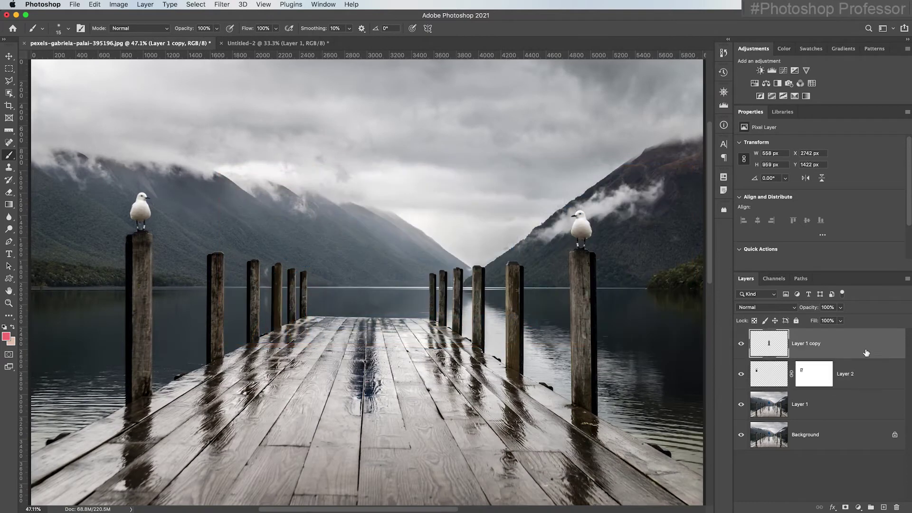
click(806, 70)
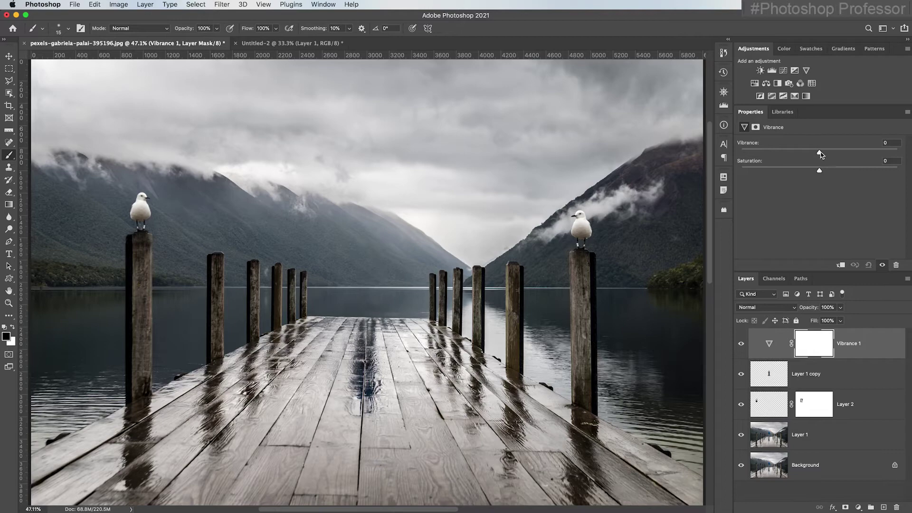
drag(820, 154, 895, 153)
drag(820, 171, 835, 174)
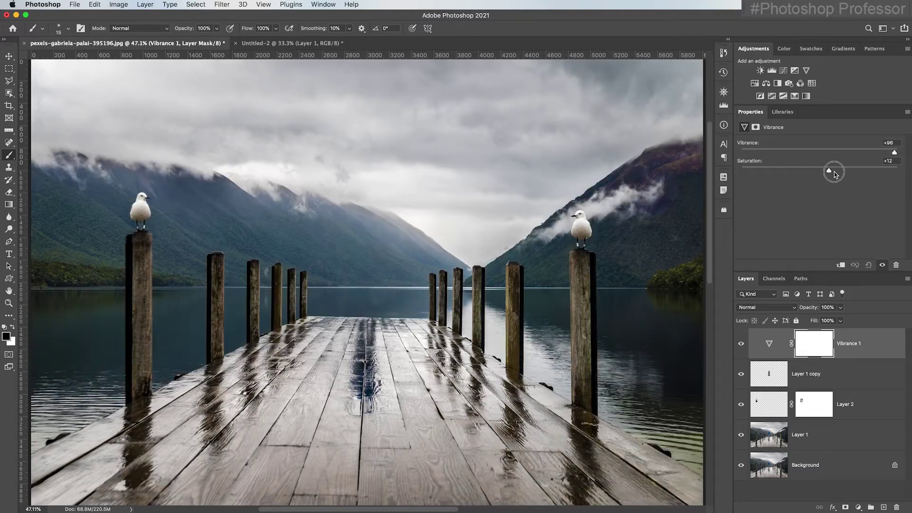
click(777, 83)
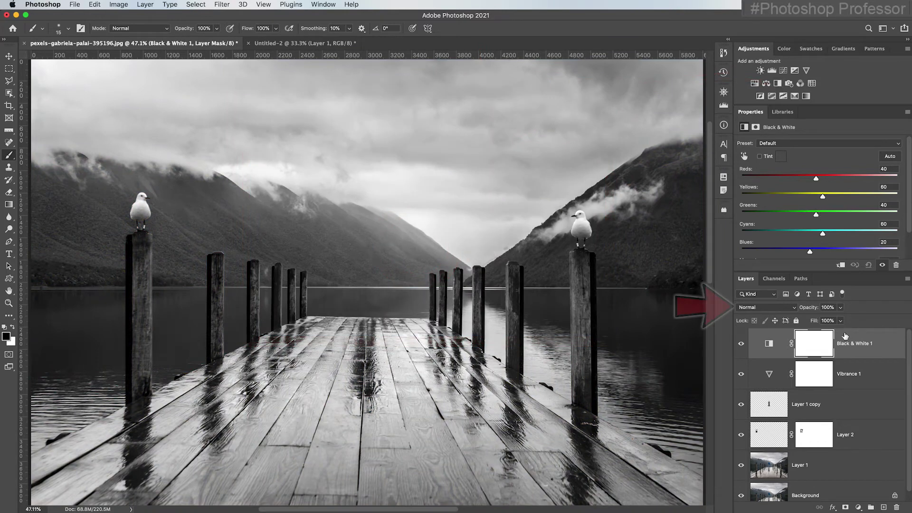
Set the Black & White 1 layer's blend mode to Soft Light.
click(791, 309)
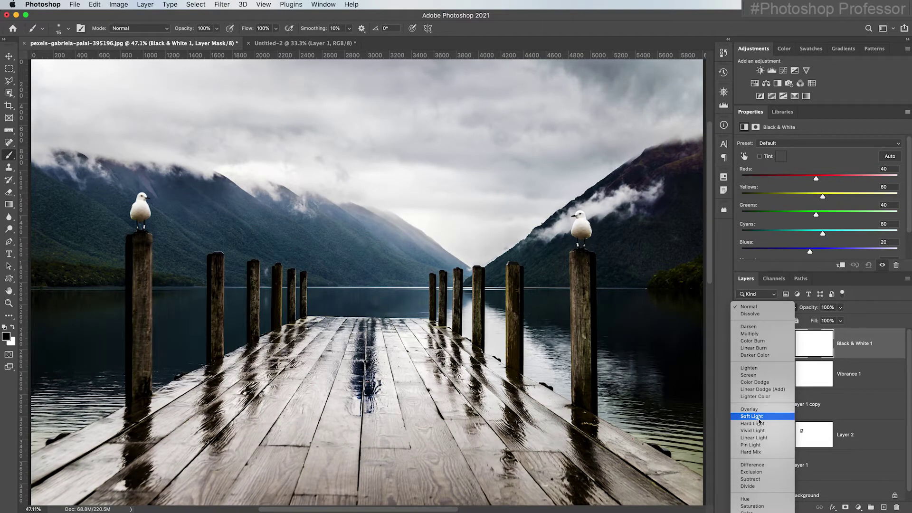
click(759, 416)
scroll(832, 396, down, 1)
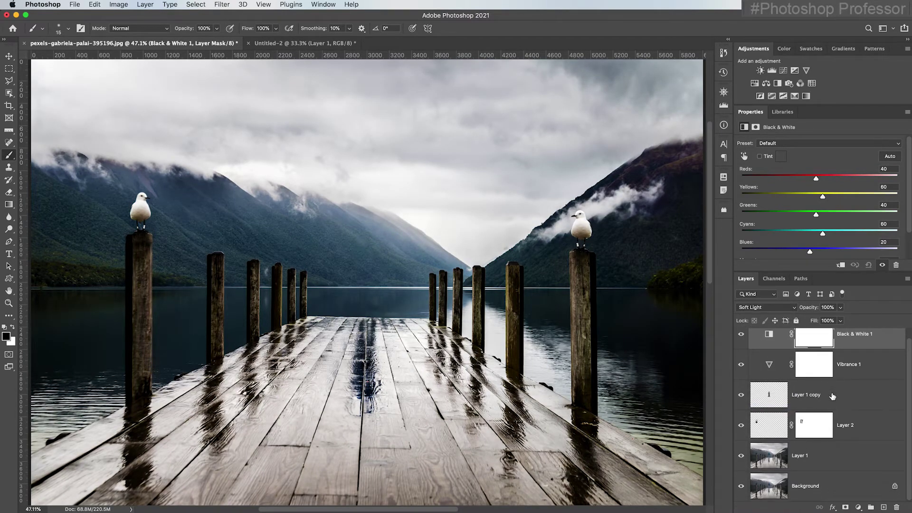
Toggle Black & White 1 on and off repeatedly to compare, leaving it hidden.
click(741, 335)
click(741, 336)
click(741, 336)
click(742, 336)
click(741, 336)
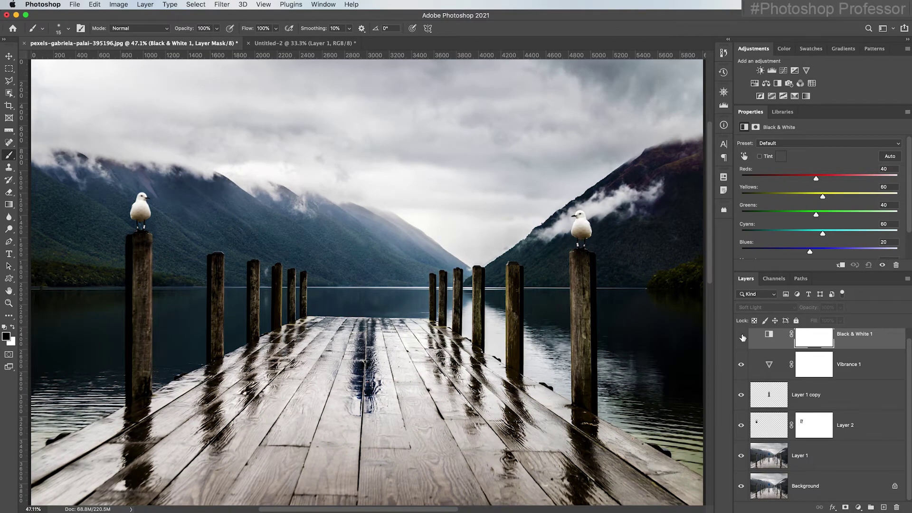
click(741, 336)
click(741, 336)
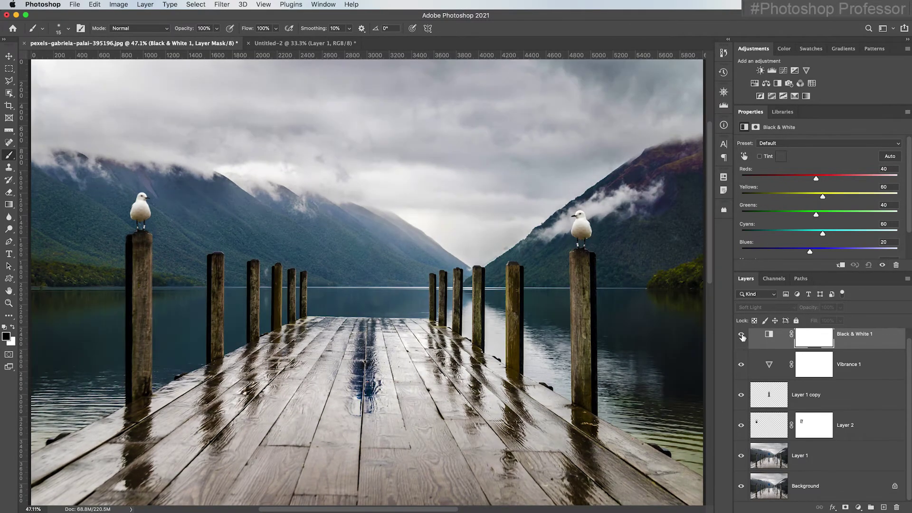
Keep comparing by toggling Black & White 1 visibility, ending with it hidden.
click(742, 336)
click(741, 336)
click(742, 336)
click(741, 337)
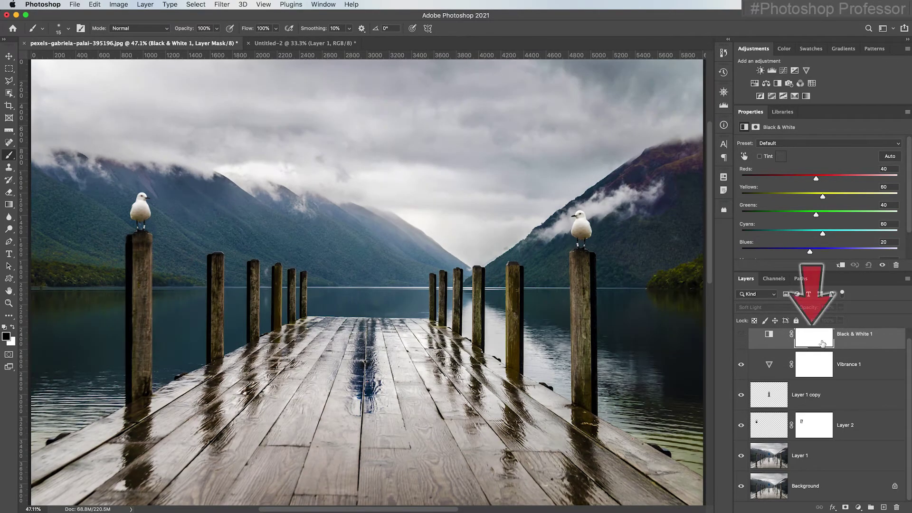
Select the Black & White 1 mask, invert it to fully black, and show the layer again.
scroll(809, 348, up, 1)
click(809, 348)
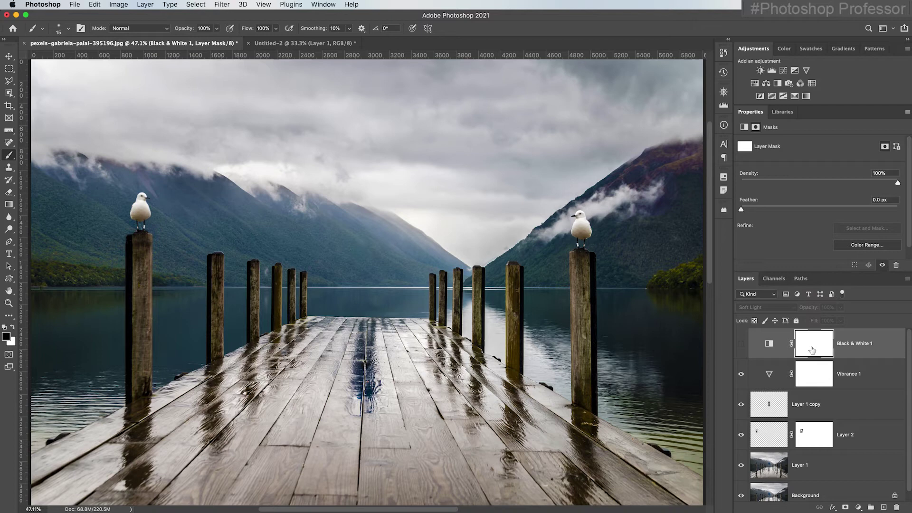
scroll(909, 208, down, 1)
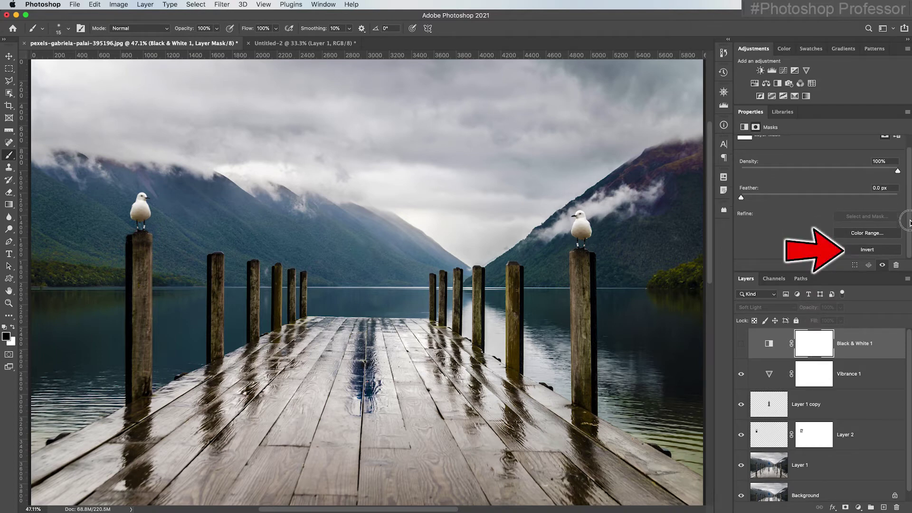
click(859, 249)
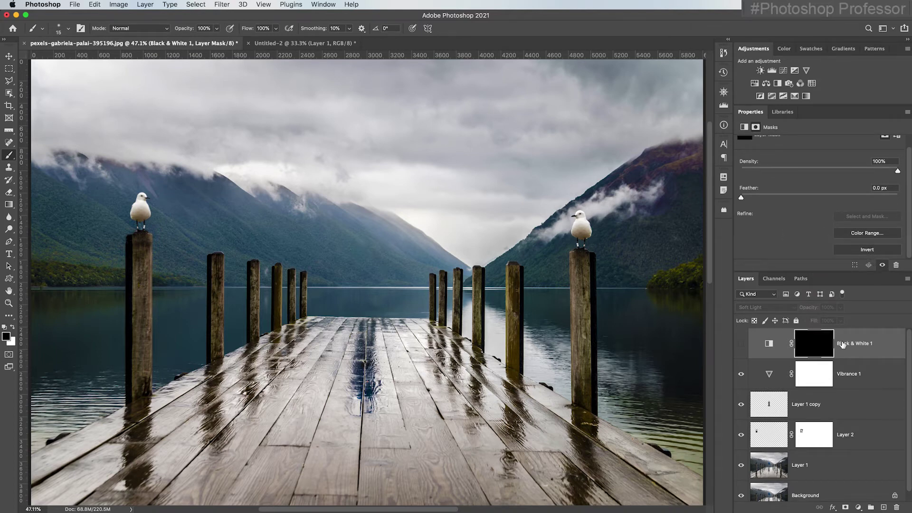
click(741, 343)
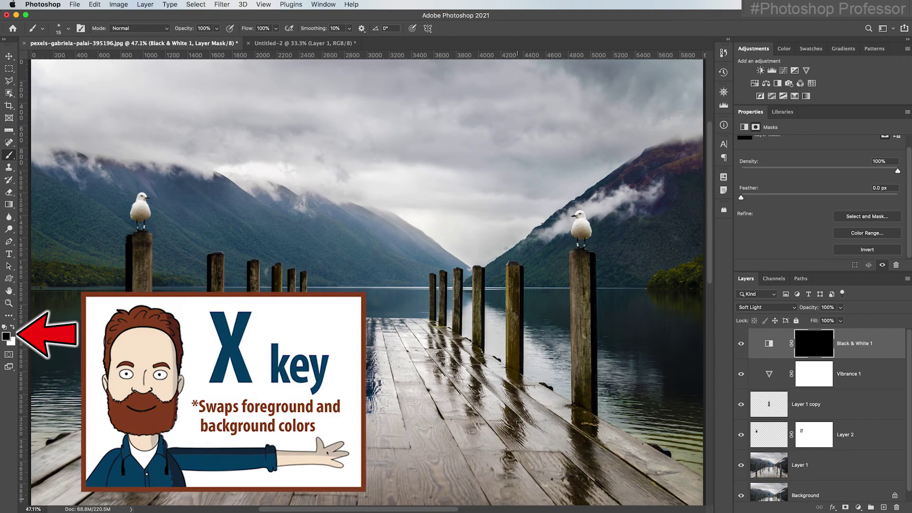
Paint white on the mask with a much larger brush across the pier.
key(x)
key(bracketright)
key(bracketright)
key(bracketright)
key(bracketright)
key(bracketright)
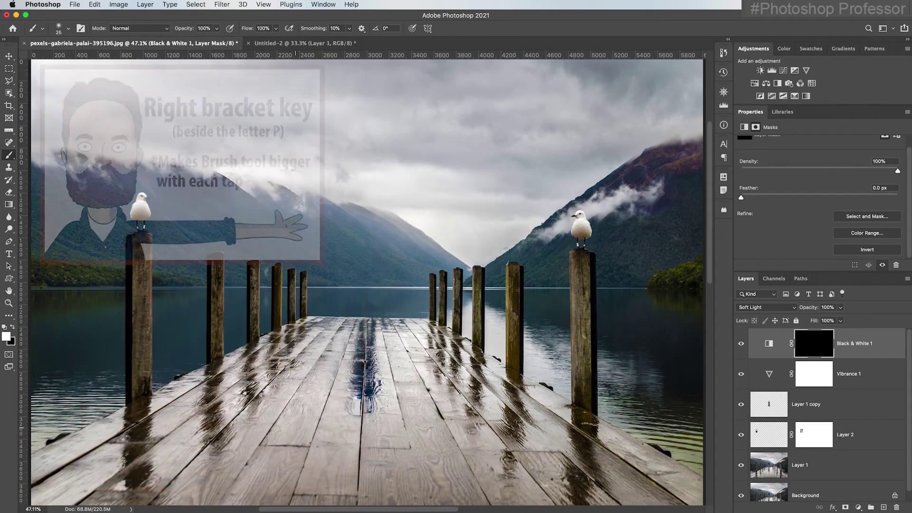
key(bracketright)
key(bracketright)
key(bracketright)
key(bracketright)
key(bracketright)
key(bracketright)
key(bracketright)
key(bracketright)
key(bracketright)
key(bracketright)
key(bracketright)
key(bracketright)
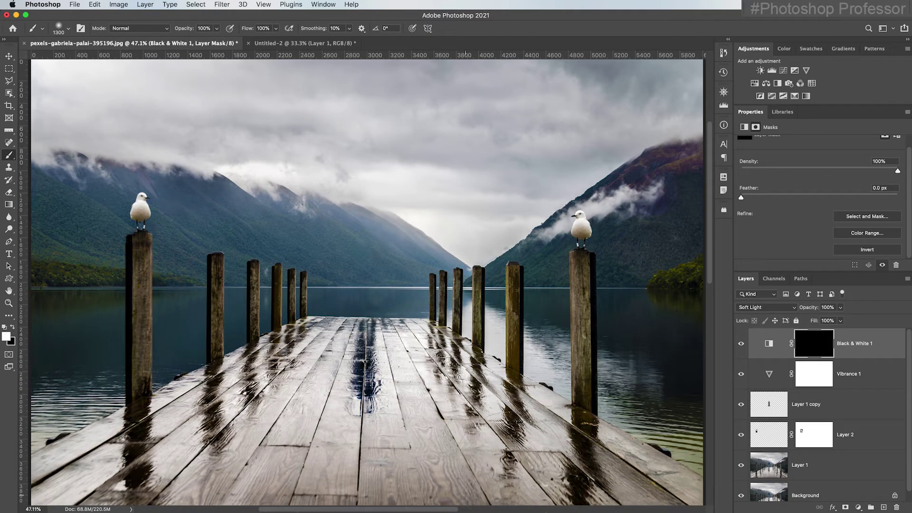
drag(465, 451, 302, 451)
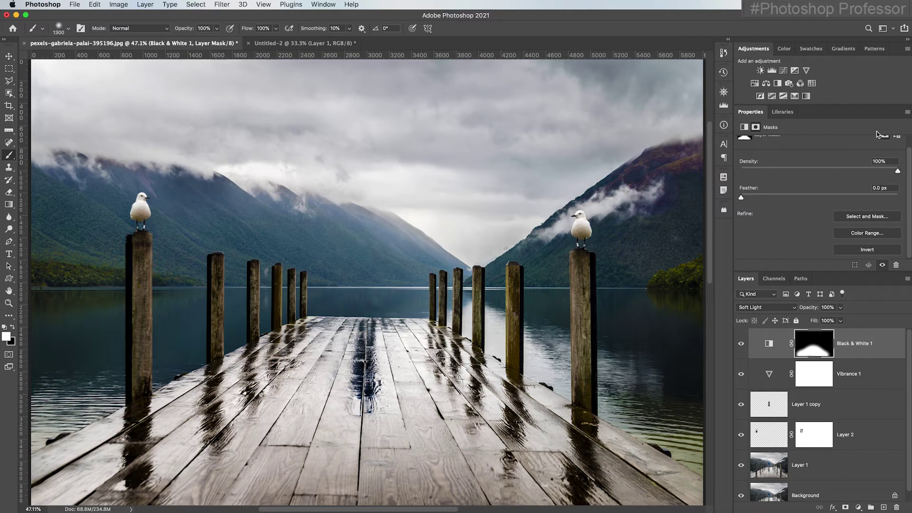
click(777, 83)
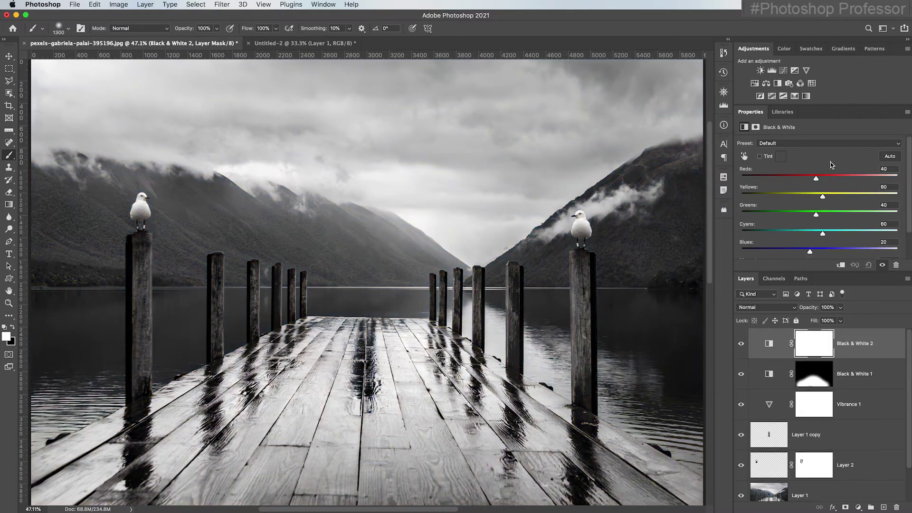
mouse_move(813, 309)
mouse_down()
mouse_move(781, 310)
mouse_move(813, 310)
mouse_move(801, 309)
mouse_up()
click(827, 307)
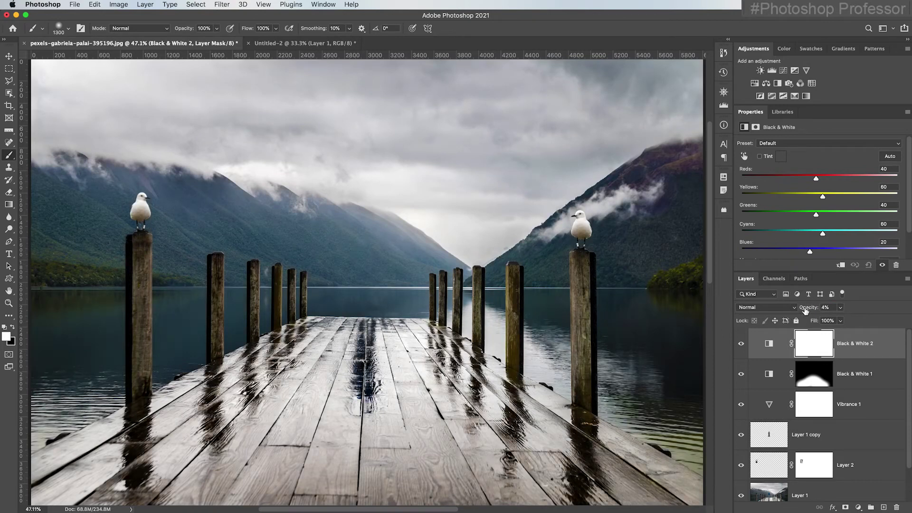
text(100)
key(Return)
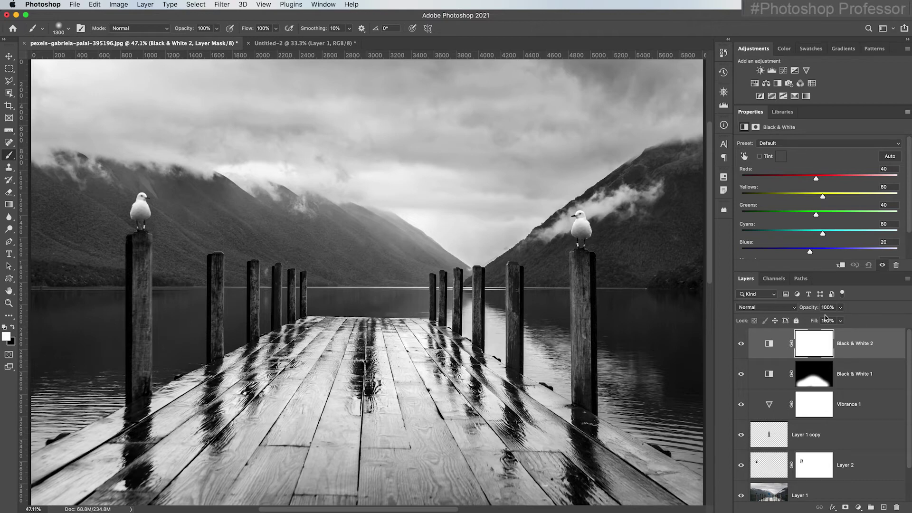
key(Delete)
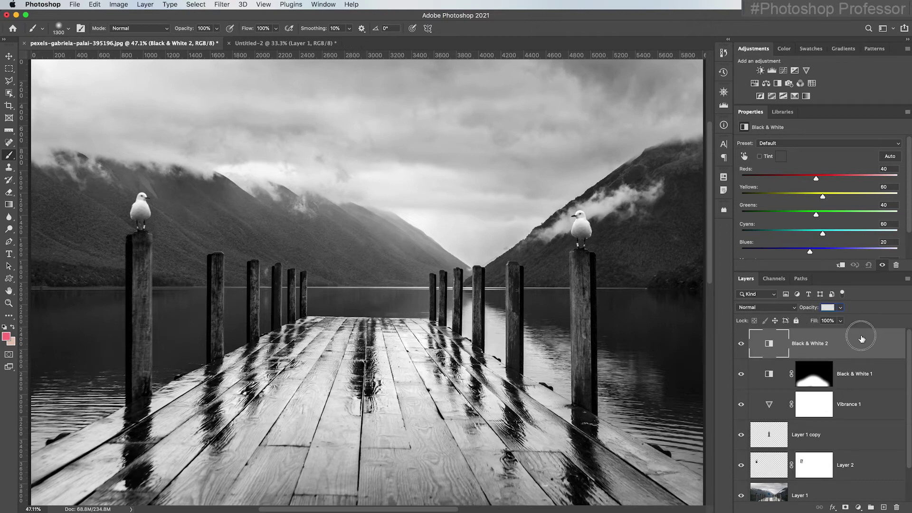
drag(861, 339, 896, 507)
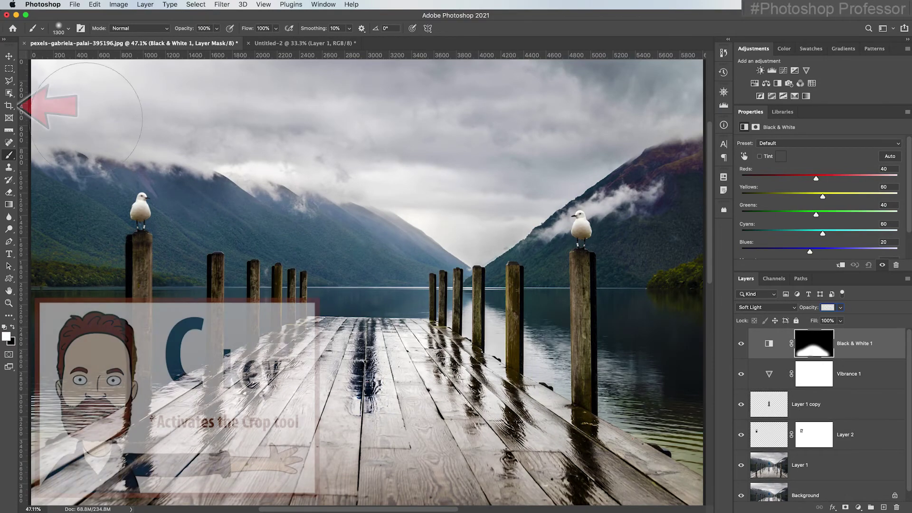
Start a crop with the 1:1 ratio cleared and zoom out to see the whole image.
key(c)
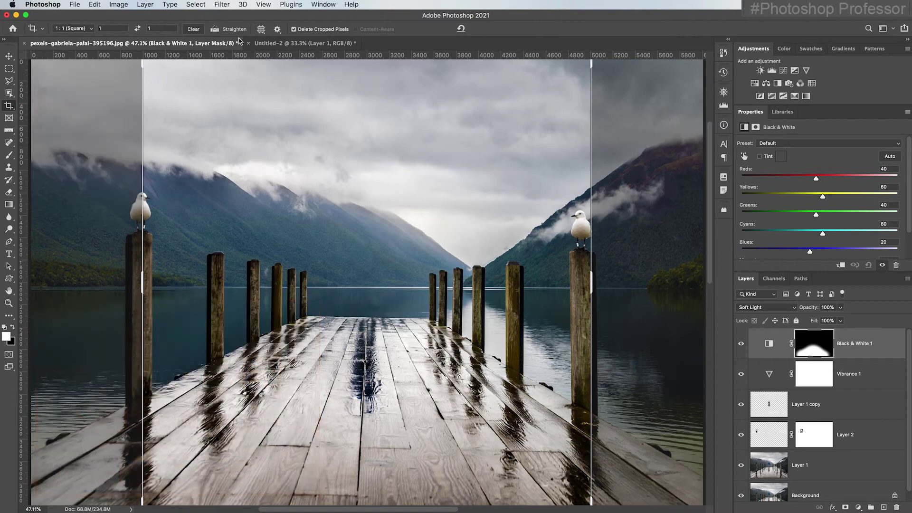
click(184, 32)
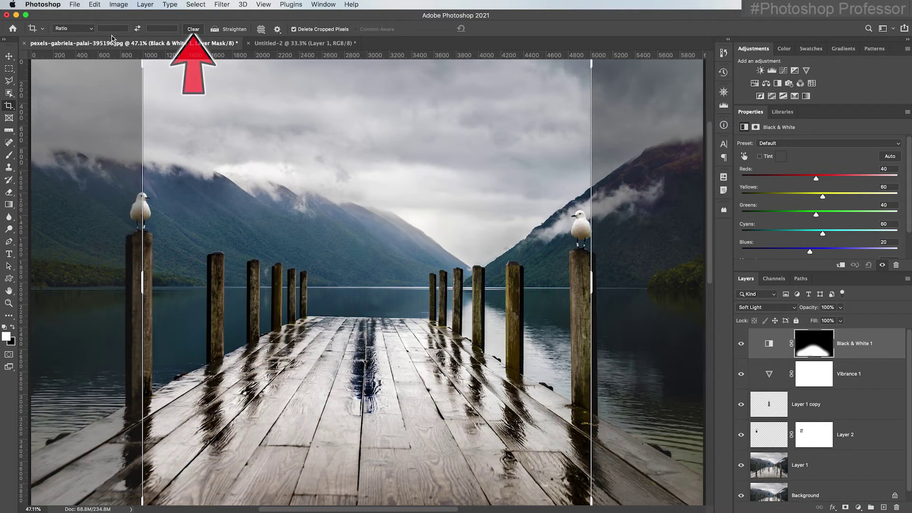
click(90, 29)
key(Escape)
key(super+minus)
key(super+minus)
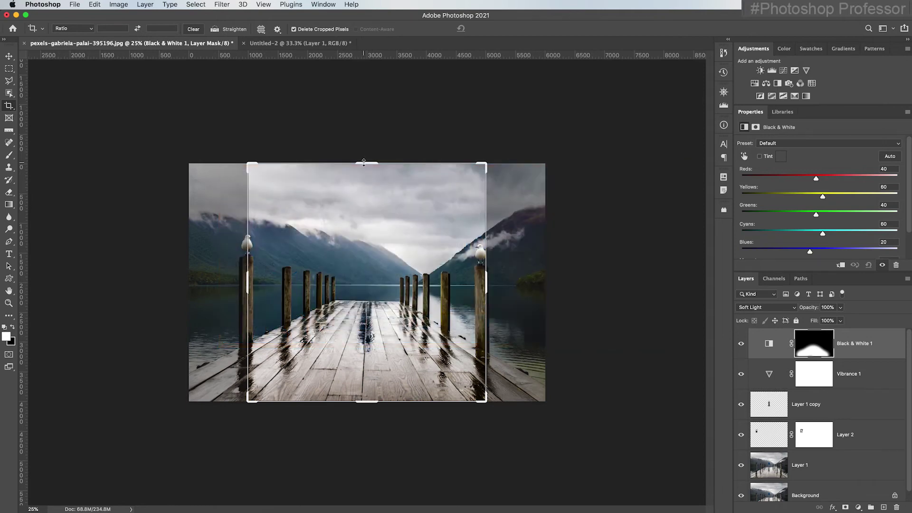
Drag the crop edges into a wide panoramic strip keeping both seagull posts, then fit to window.
drag(363, 162, 368, 197)
drag(366, 364, 369, 332)
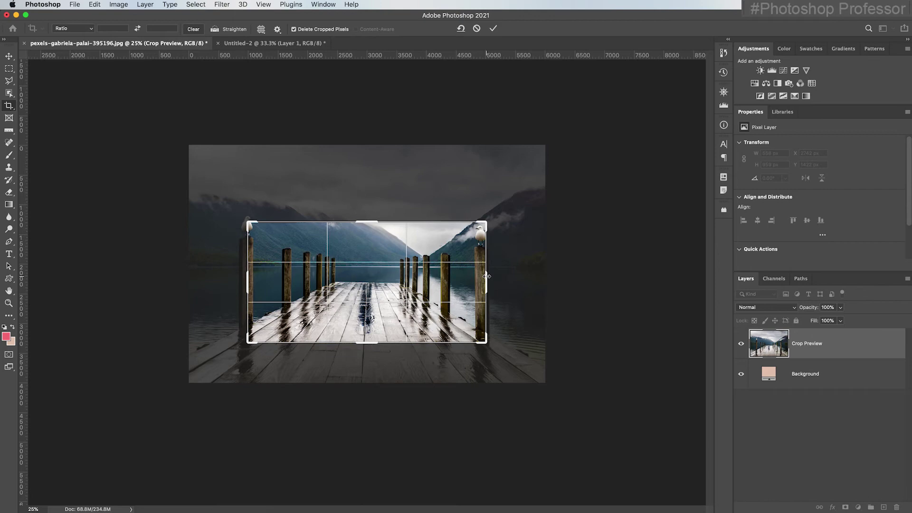
drag(486, 276, 512, 276)
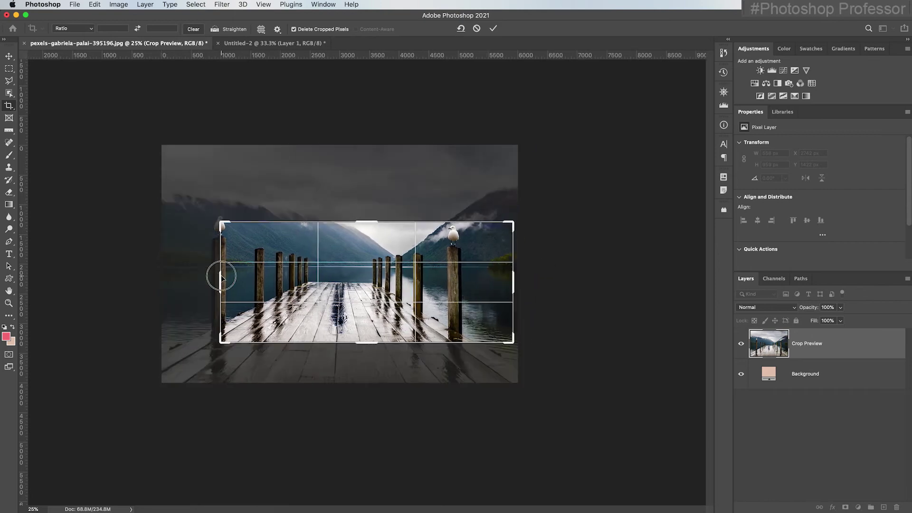
drag(221, 276, 198, 279)
drag(362, 227, 367, 203)
drag(364, 359, 372, 343)
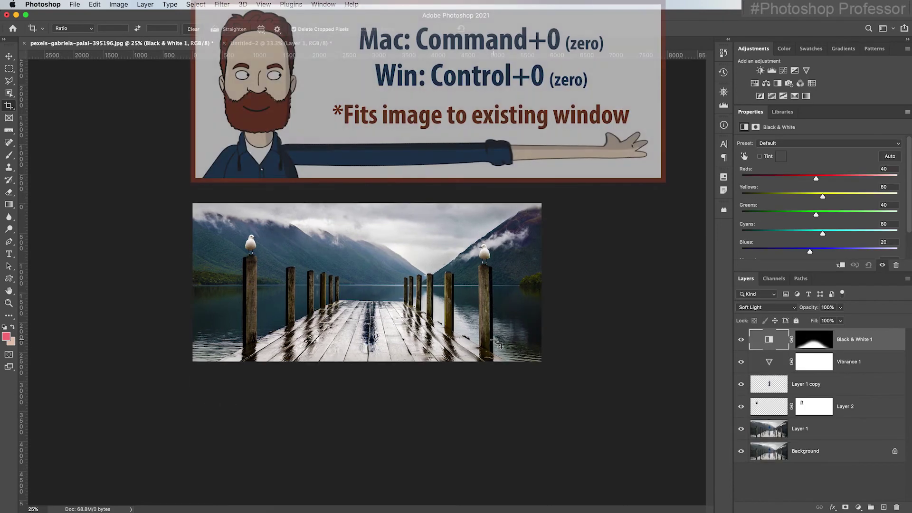
key(super+0)
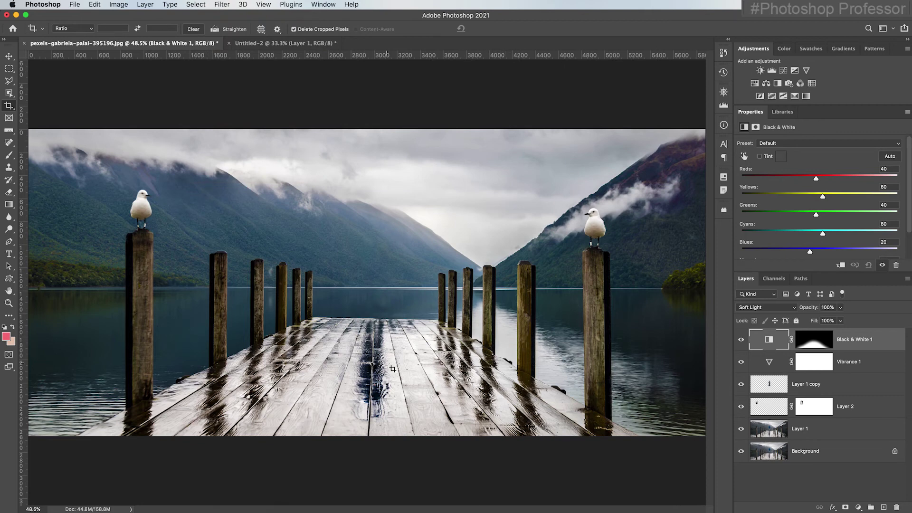
Stamp all visible layers into a new Layer 3 and spot-heal the red speck on the pier planks.
drag(376, 383, 463, 405)
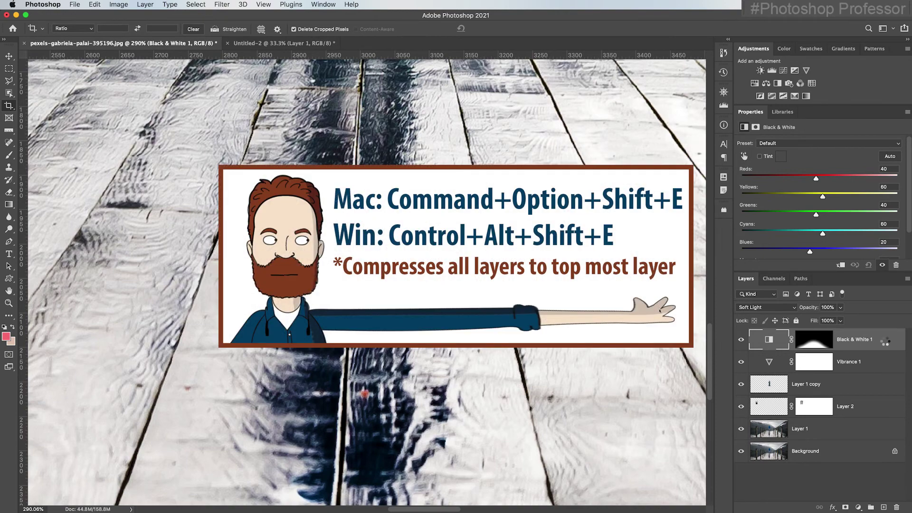
key(super+alt+shift+e)
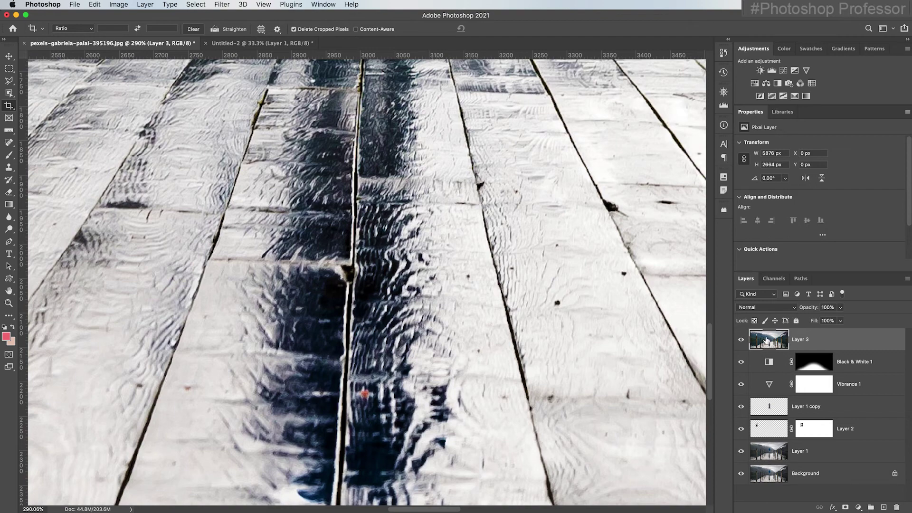
click(9, 143)
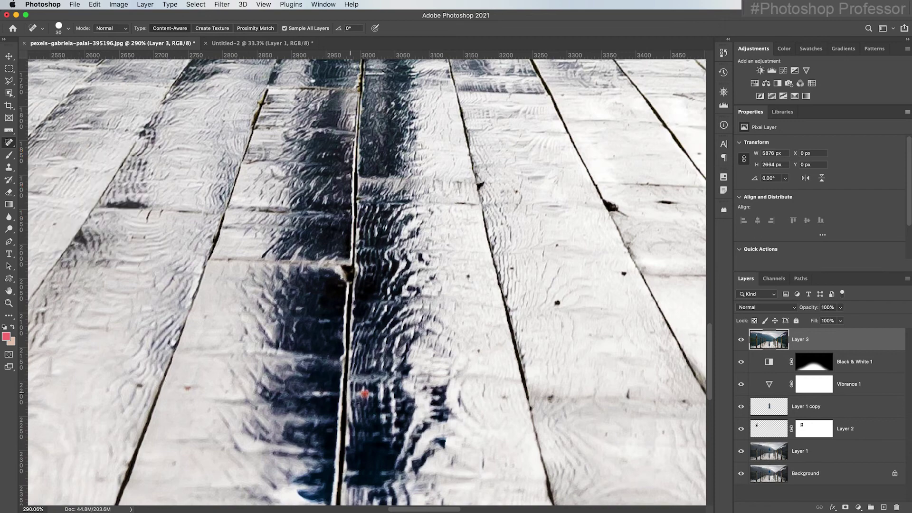
click(365, 394)
key(super+0)
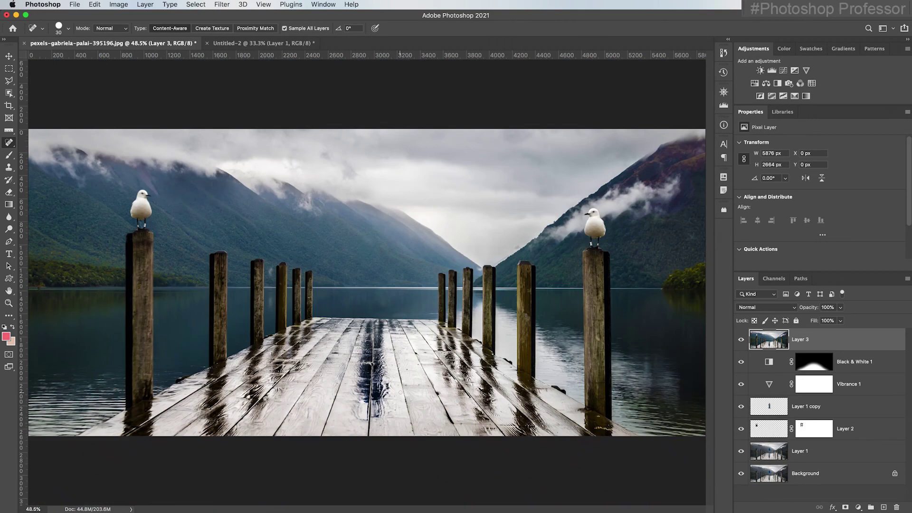
Save As a layered Photoshop file in Week 2 Images, adding 'b' before the .psd extension.
click(75, 4)
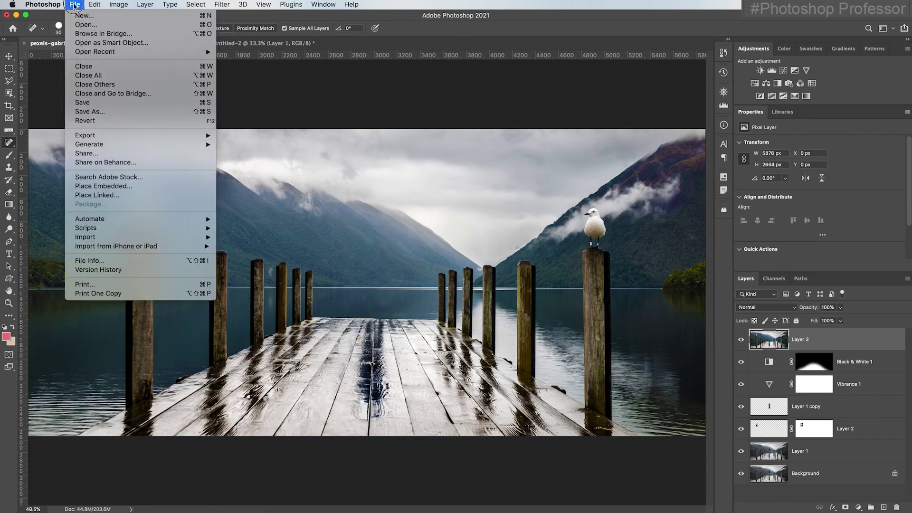
click(109, 113)
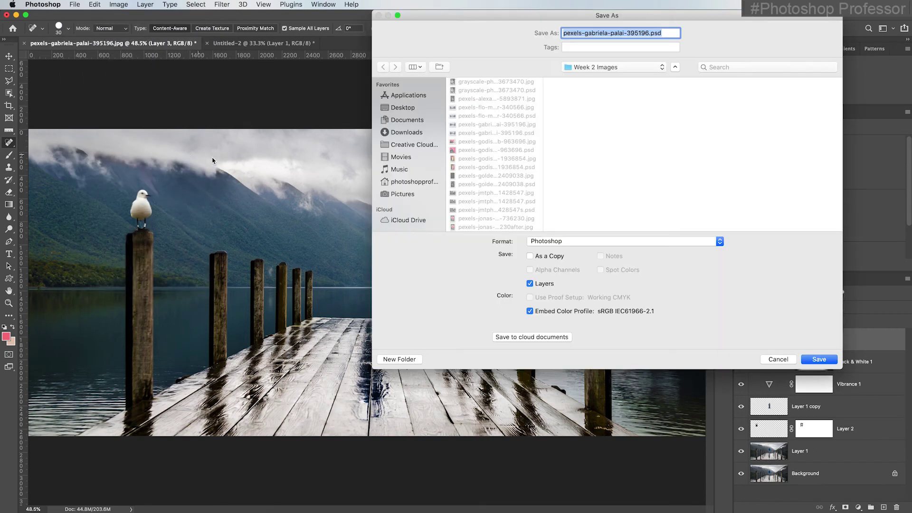
click(648, 33)
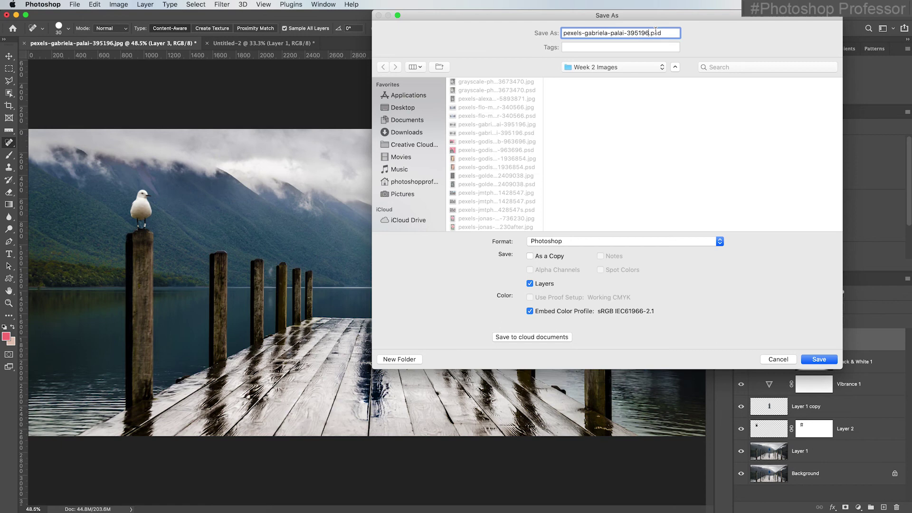
text(b)
click(817, 360)
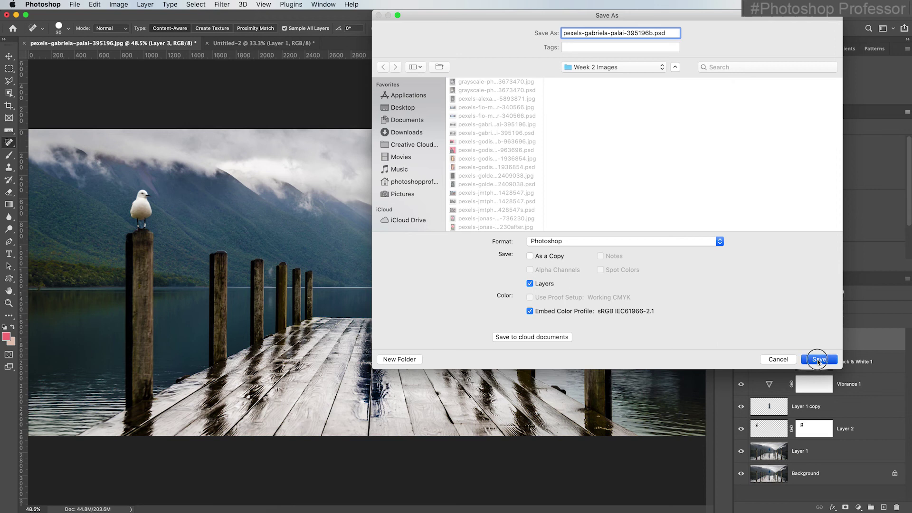